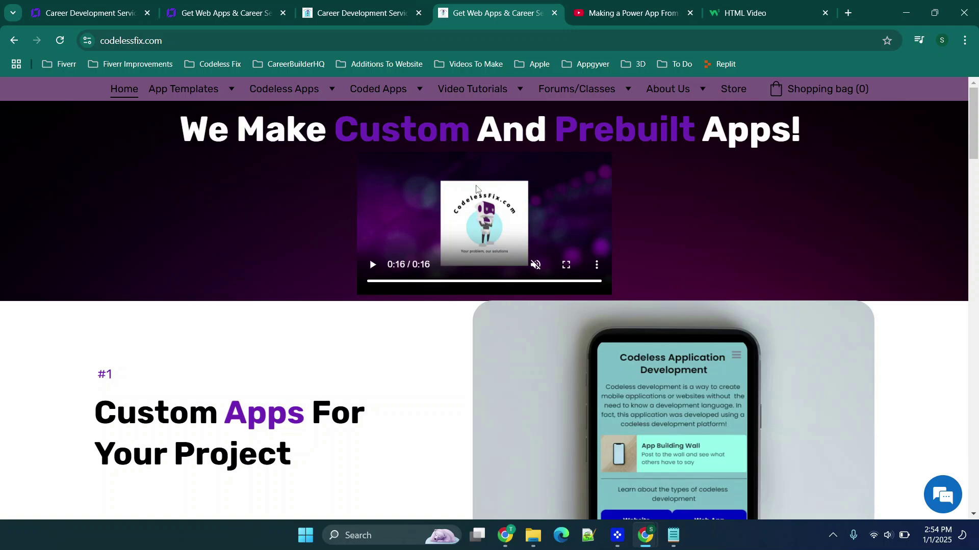
Compare the careerbuilderhq.com and codelessfix.com editors, finishing on codelessfix.com with the Add elements panel showing
{"action": "left_click", "coordinate": [78, 16]}
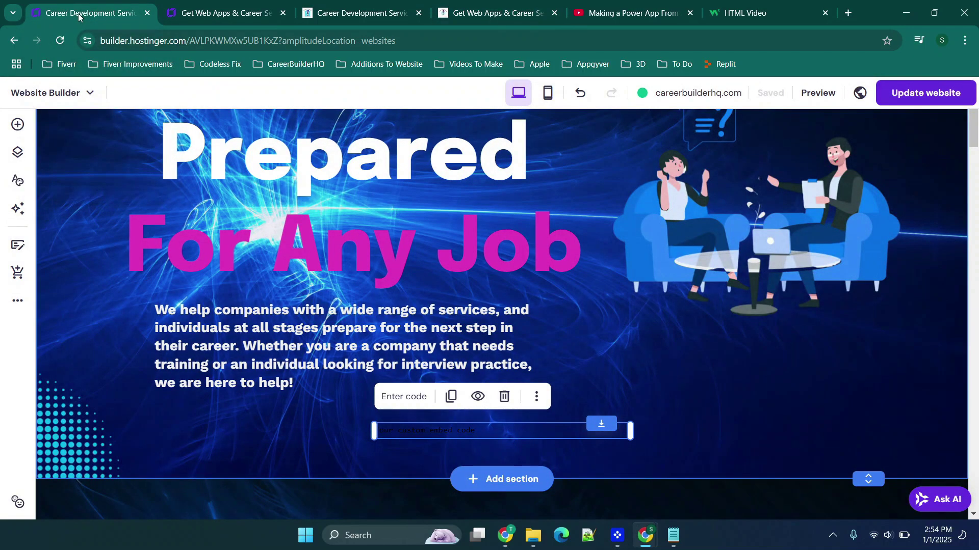
{"action": "left_click", "coordinate": [215, 11]}
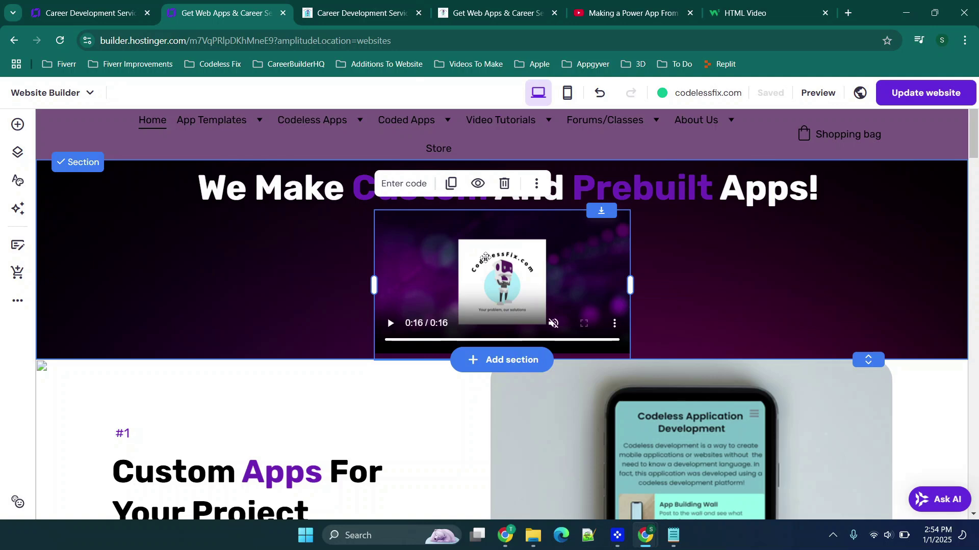
{"action": "left_click", "coordinate": [87, 13]}
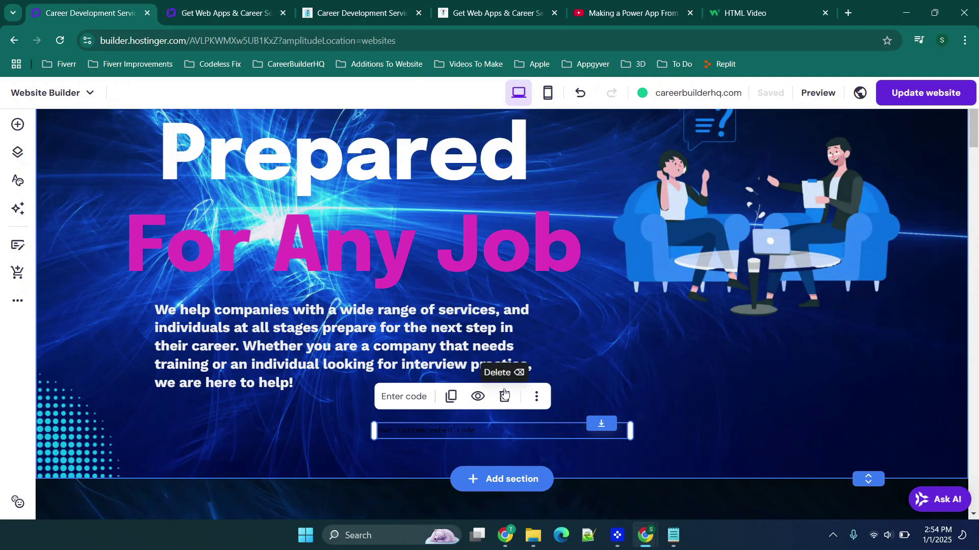
{"action": "scroll", "coordinate": [549, 383], "scroll_direction": "down", "scroll_amount": 1}
{"action": "scroll", "coordinate": [551, 387], "scroll_direction": "up", "scroll_amount": 1}
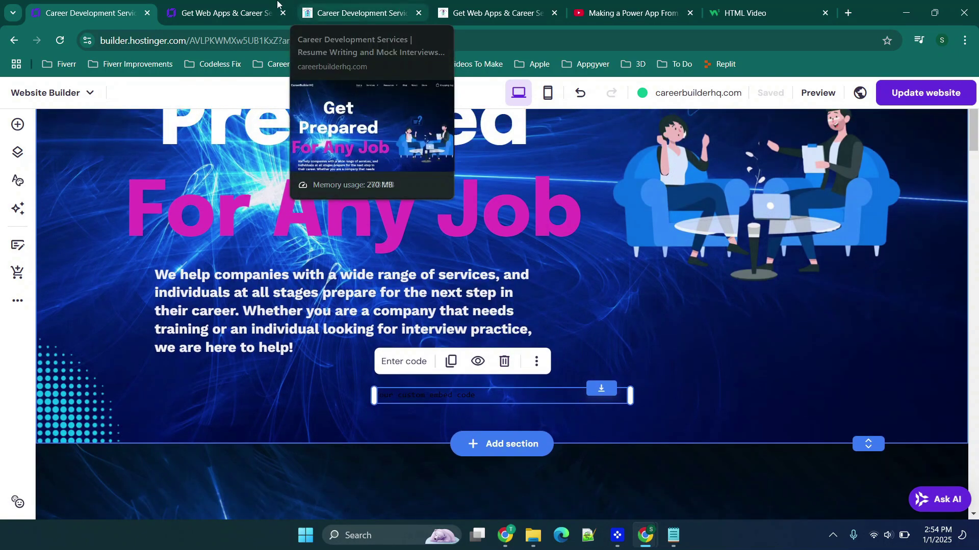
{"action": "left_click", "coordinate": [253, 3]}
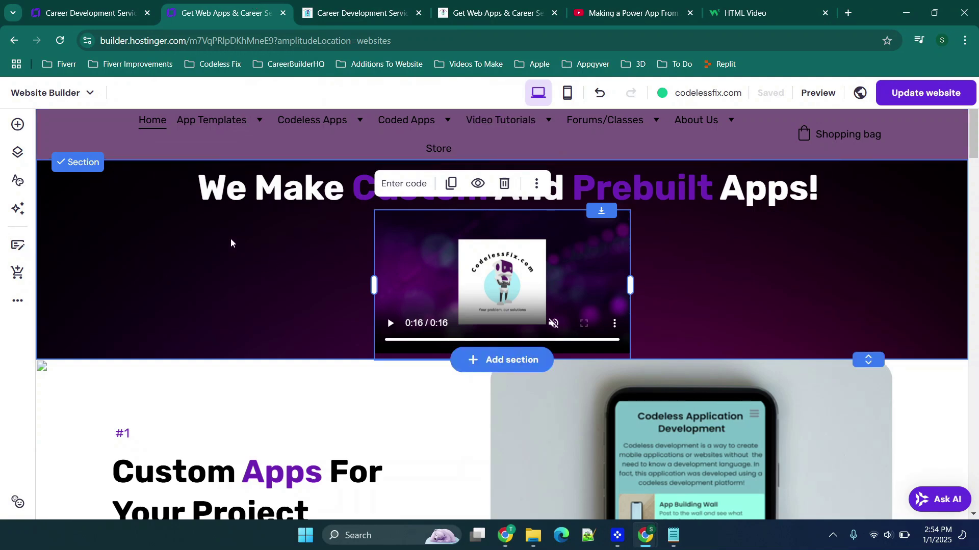
{"action": "left_click", "coordinate": [20, 130]}
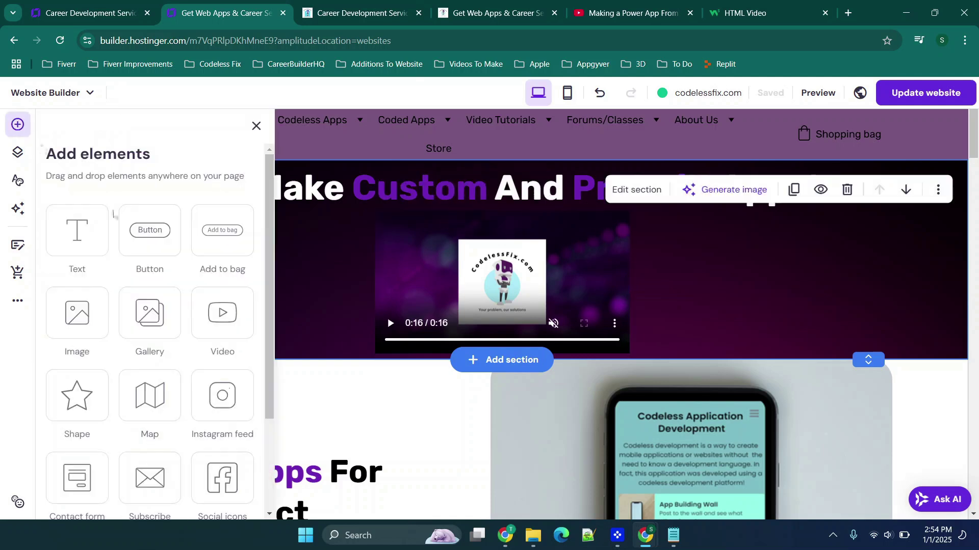
{"action": "scroll", "coordinate": [148, 224], "scroll_direction": "down", "scroll_amount": 1}
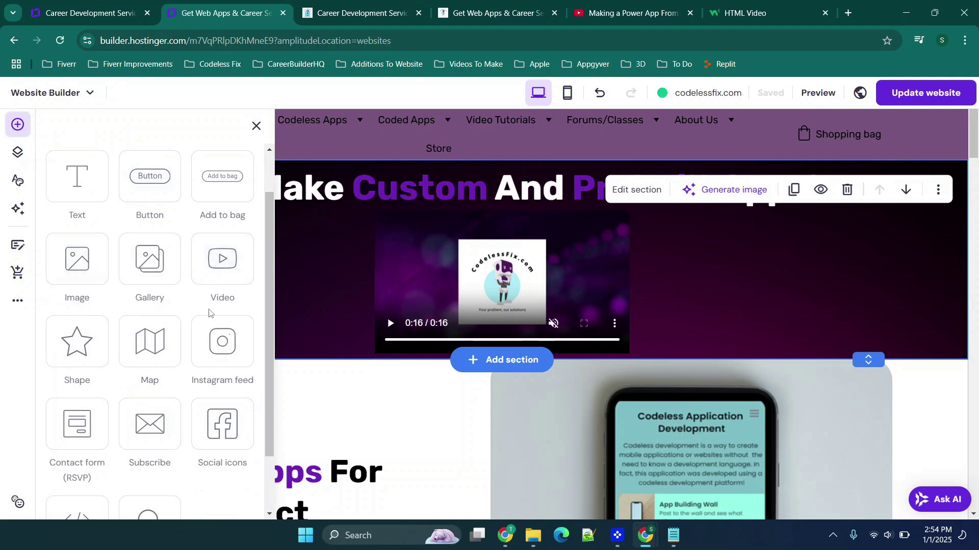
{"action": "scroll", "coordinate": [209, 311], "scroll_direction": "down", "scroll_amount": 2}
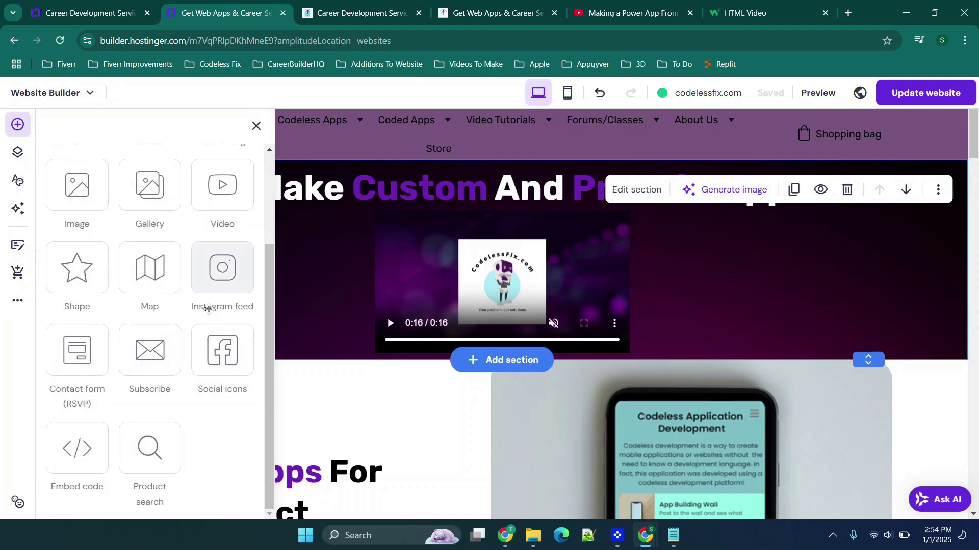
{"action": "left_click", "coordinate": [18, 301]}
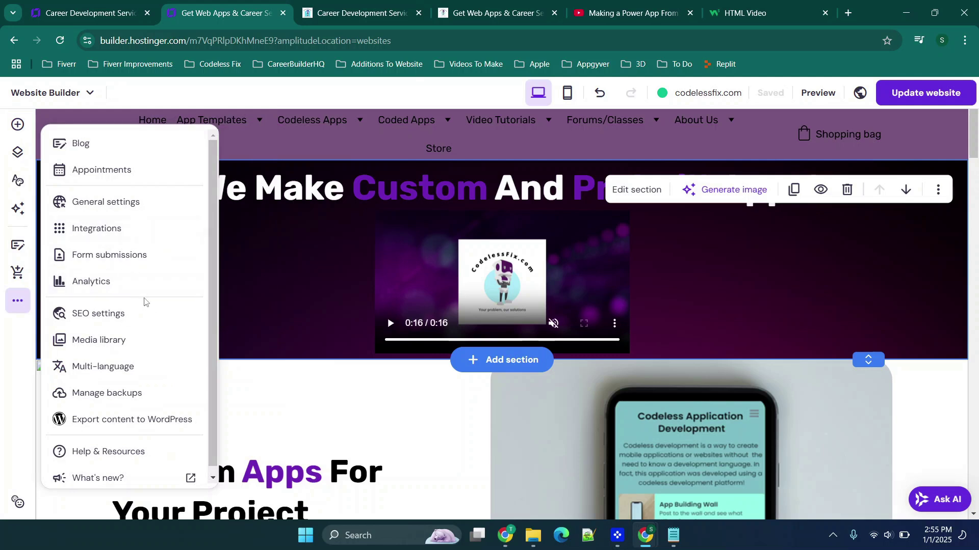
{"action": "scroll", "coordinate": [145, 301], "scroll_direction": "down", "scroll_amount": 1}
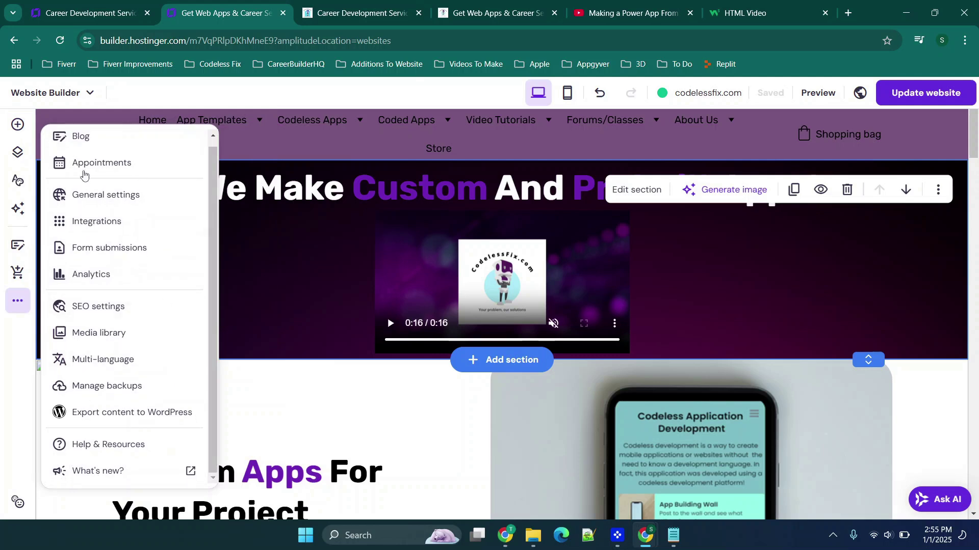
{"action": "left_click", "coordinate": [296, 288]}
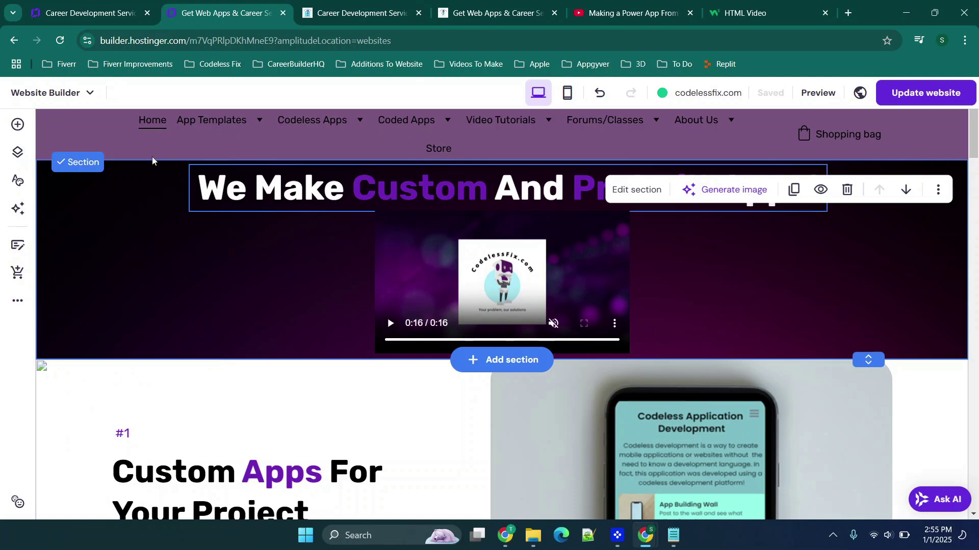
{"action": "left_click", "coordinate": [17, 126]}
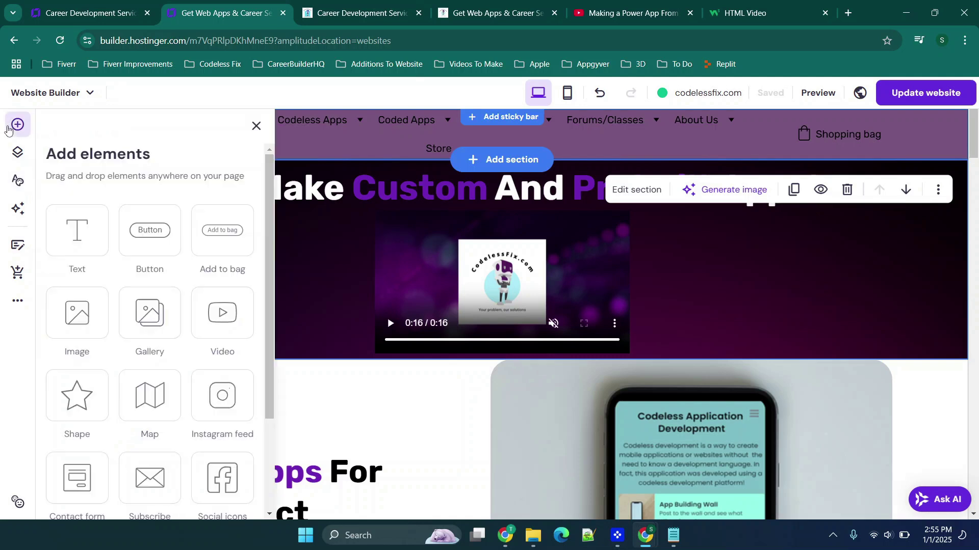
{"action": "scroll", "coordinate": [177, 326], "scroll_direction": "down", "scroll_amount": 1}
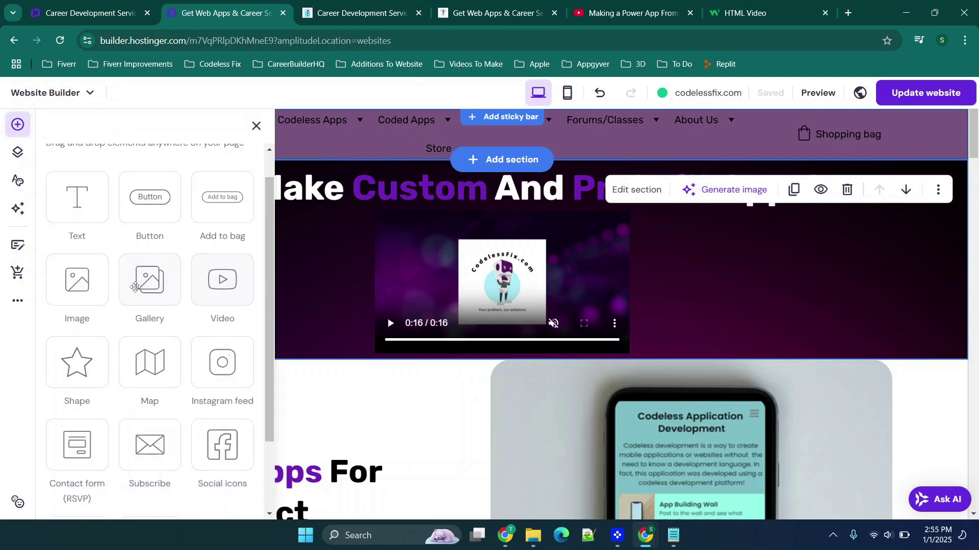
{"action": "scroll", "coordinate": [108, 296], "scroll_direction": "down", "scroll_amount": 2}
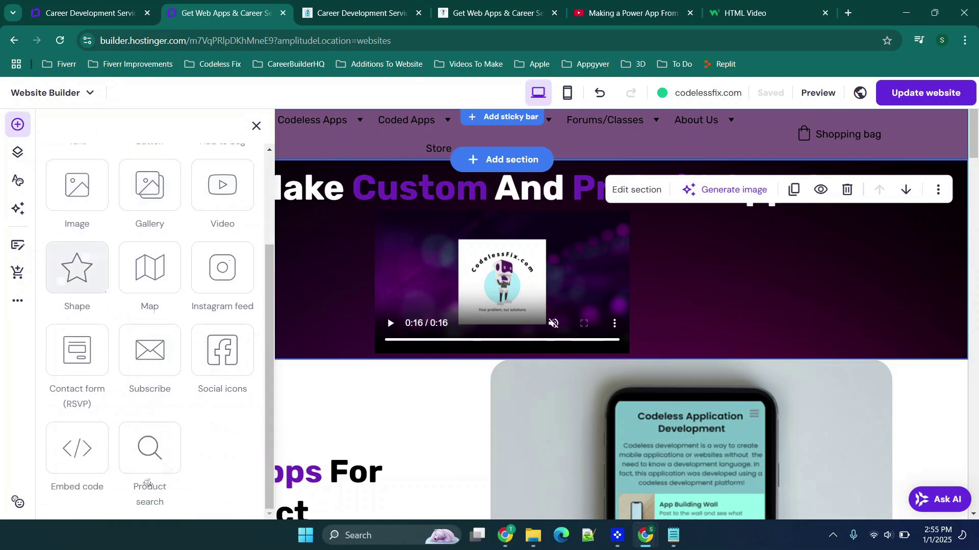
{"action": "left_click", "coordinate": [408, 407]}
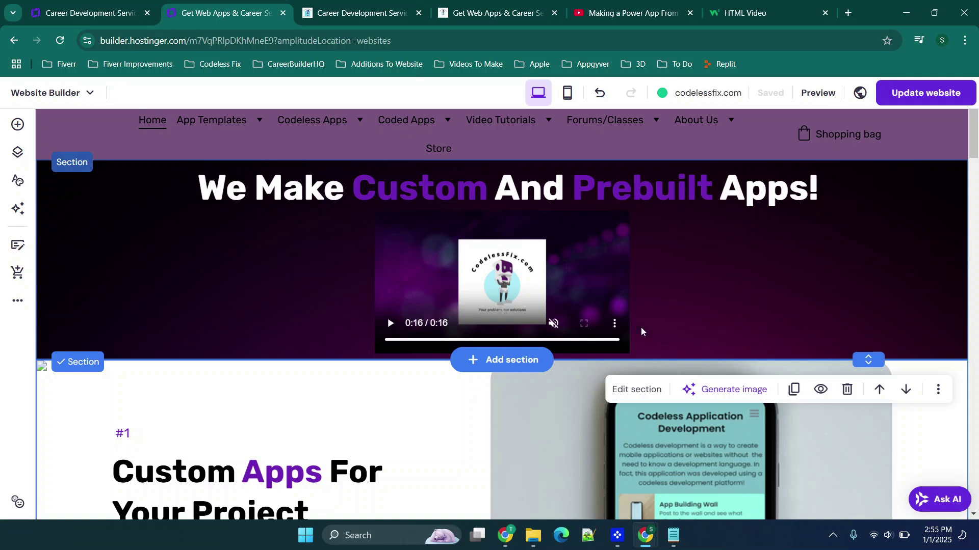
{"action": "left_click", "coordinate": [678, 537]}
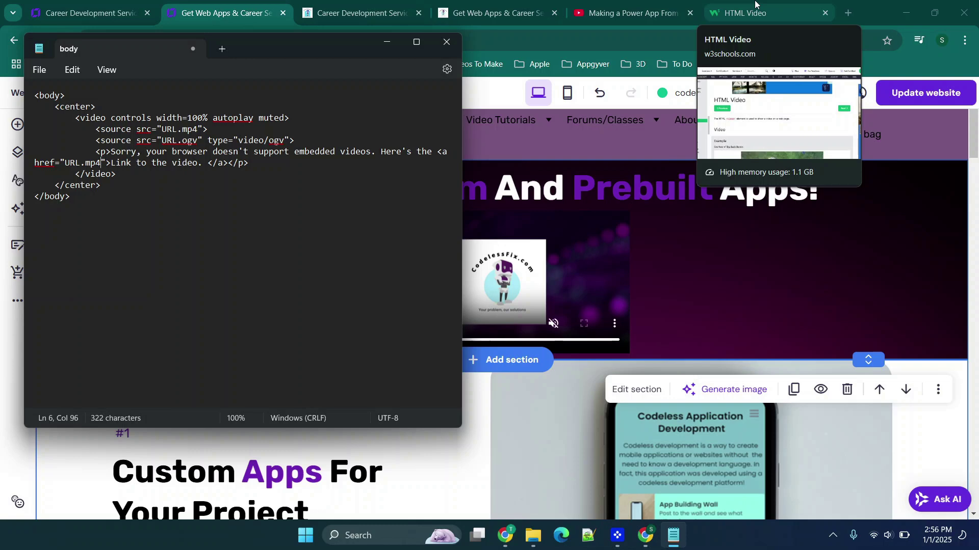
Bring the w3schools HTML Video reference page to the front
{"action": "left_click", "coordinate": [756, 4]}
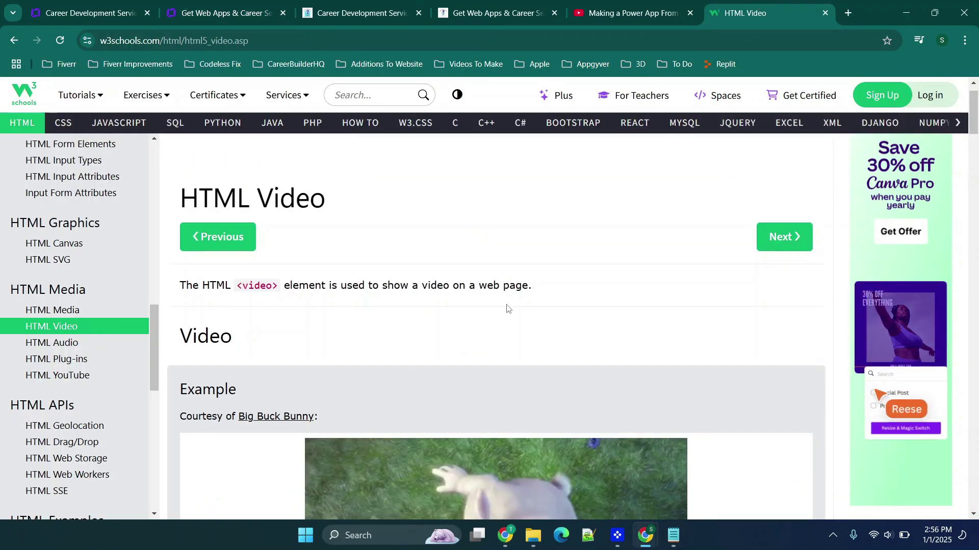
Read through the w3schools HTML video examples, then return to the codelessfix.com site editor
{"action": "scroll", "coordinate": [507, 308], "scroll_direction": "down", "scroll_amount": 2}
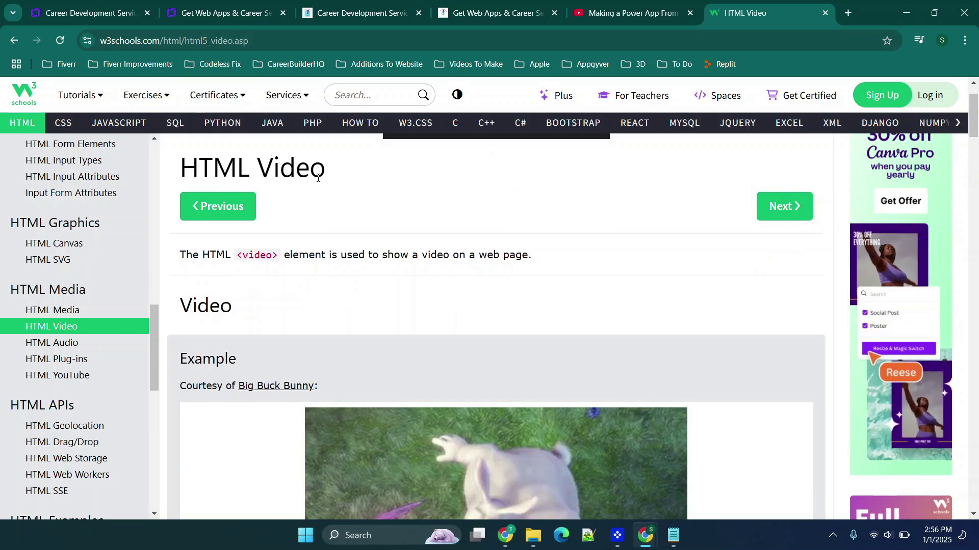
{"action": "scroll", "coordinate": [393, 303], "scroll_direction": "down", "scroll_amount": 10}
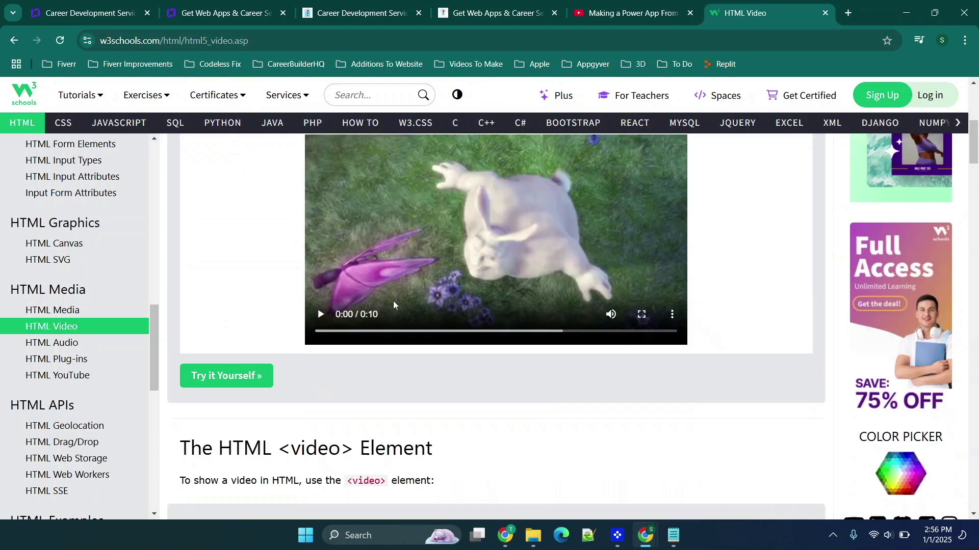
{"action": "scroll", "coordinate": [393, 303], "scroll_direction": "down", "scroll_amount": 1}
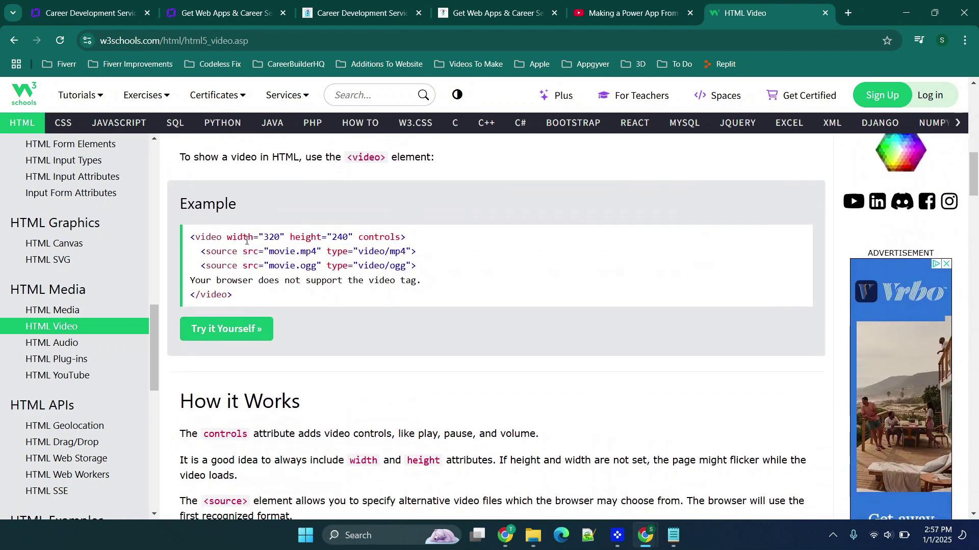
{"action": "scroll", "coordinate": [293, 295], "scroll_direction": "down", "scroll_amount": 6}
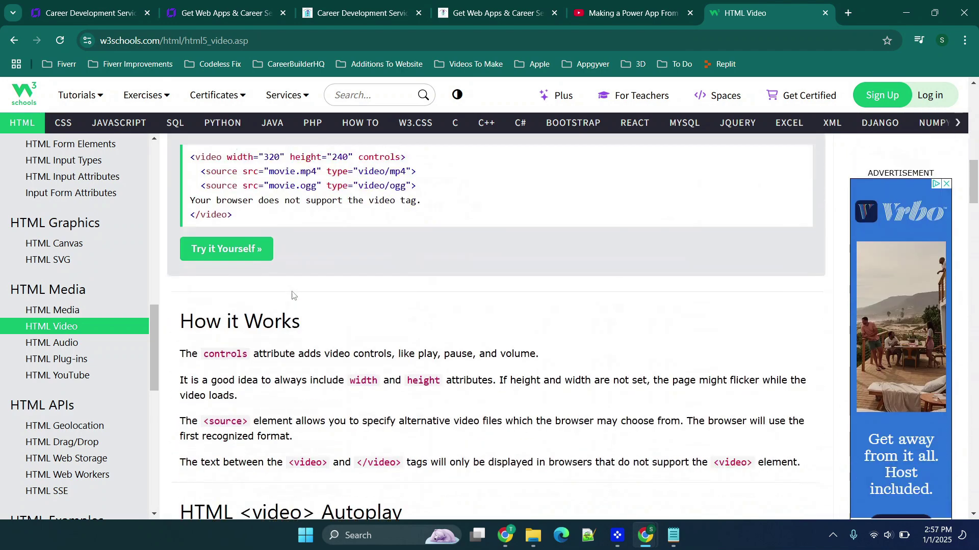
{"action": "scroll", "coordinate": [292, 292], "scroll_direction": "up", "scroll_amount": 5}
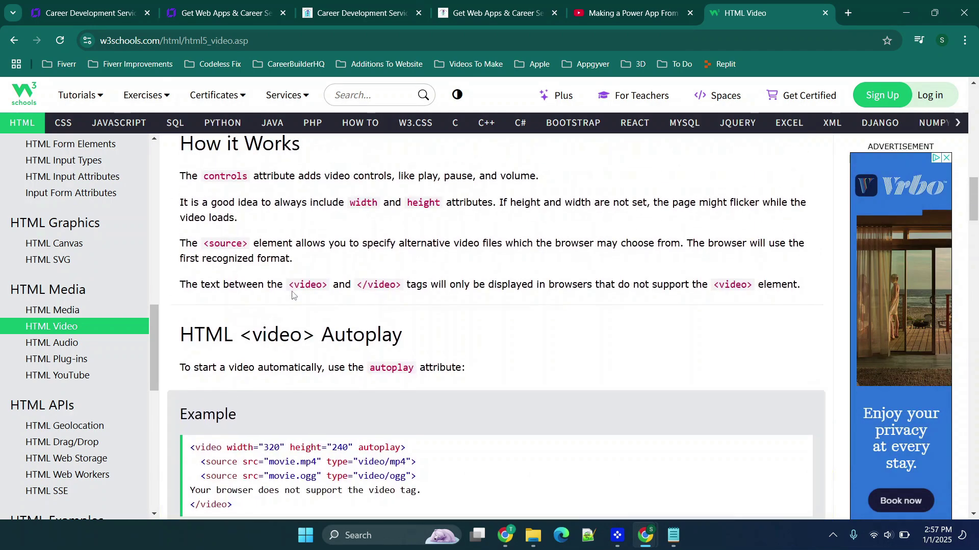
{"action": "scroll", "coordinate": [459, 301], "scroll_direction": "up", "scroll_amount": 4}
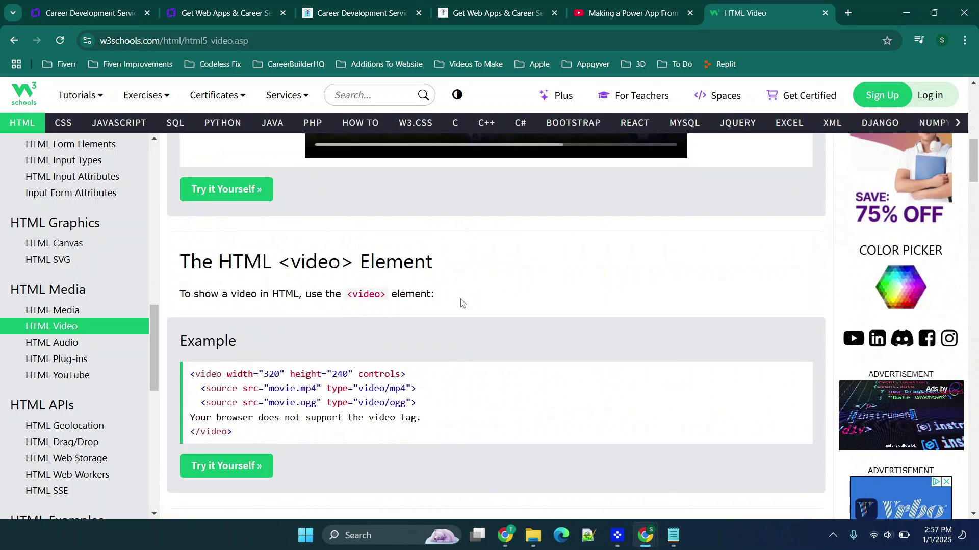
{"action": "left_click", "coordinate": [199, 5]}
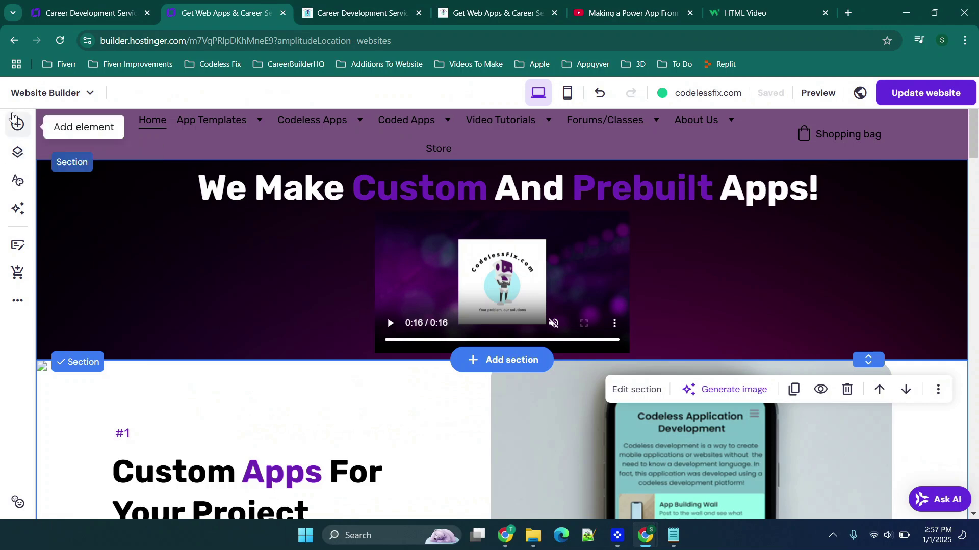
Add an Embed code element under 'Custom Apps For Your Project' and open its code editor
{"action": "left_click", "coordinate": [16, 122]}
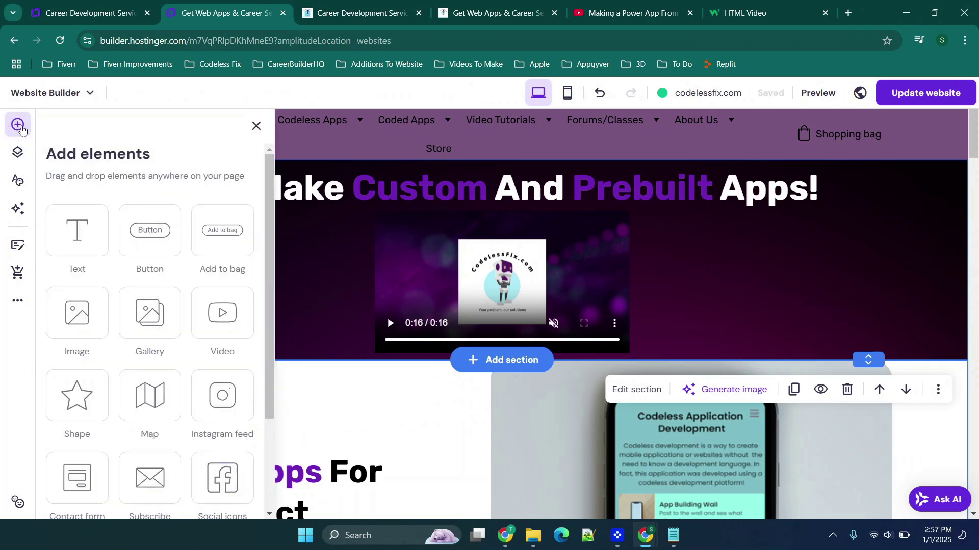
{"action": "scroll", "coordinate": [172, 238], "scroll_direction": "down", "scroll_amount": 1}
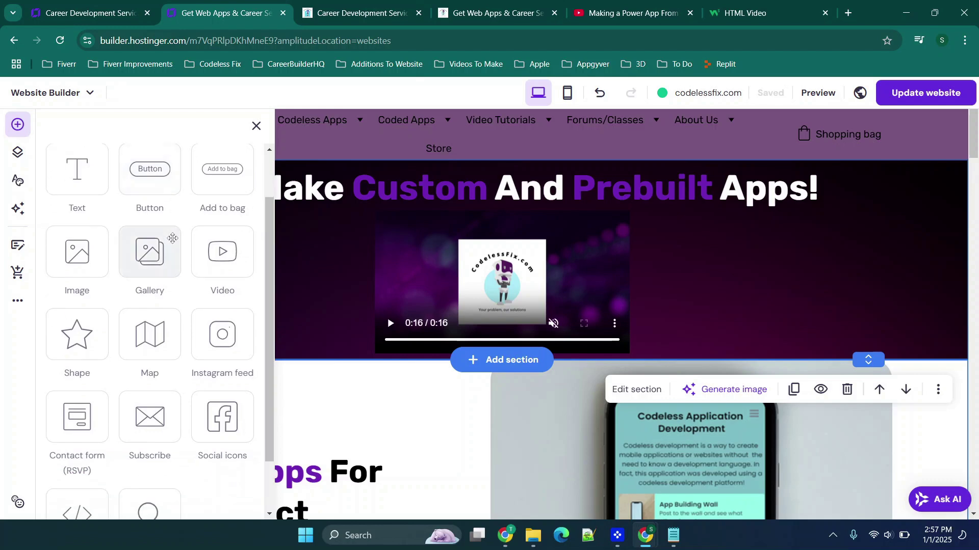
{"action": "scroll", "coordinate": [163, 250], "scroll_direction": "down", "scroll_amount": 1}
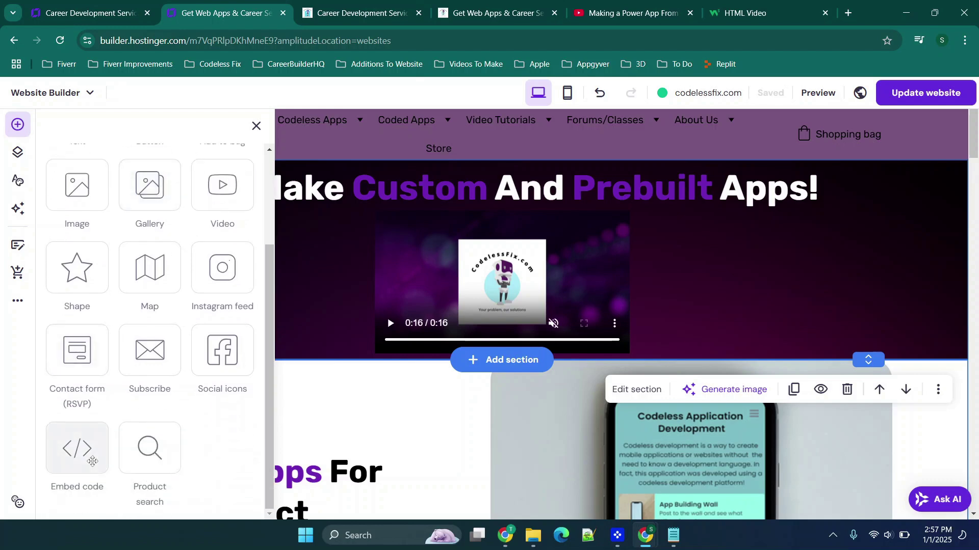
{"action": "left_click", "coordinate": [92, 461]}
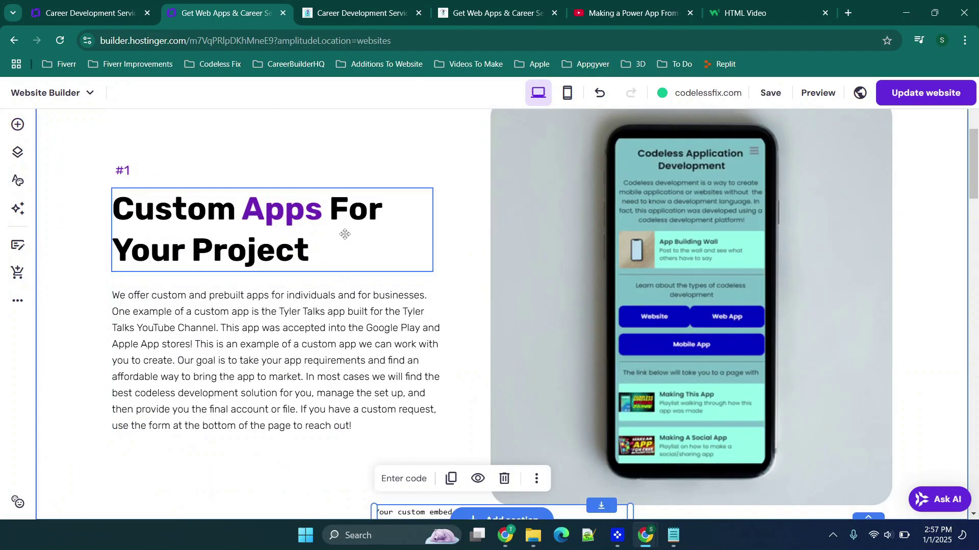
{"action": "scroll", "coordinate": [468, 192], "scroll_direction": "up", "scroll_amount": 5}
{"action": "scroll", "coordinate": [303, 222], "scroll_direction": "down", "scroll_amount": 3}
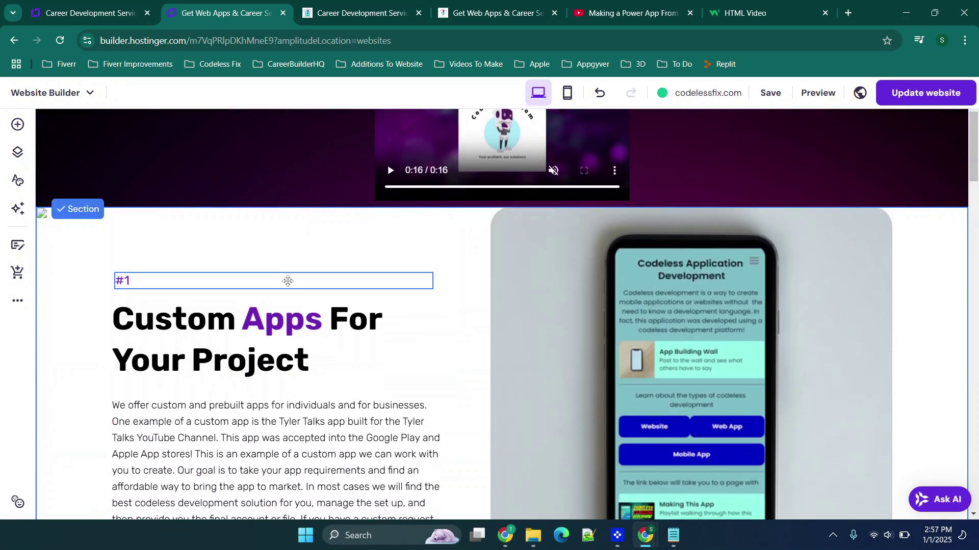
{"action": "scroll", "coordinate": [289, 286], "scroll_direction": "down", "scroll_amount": 8}
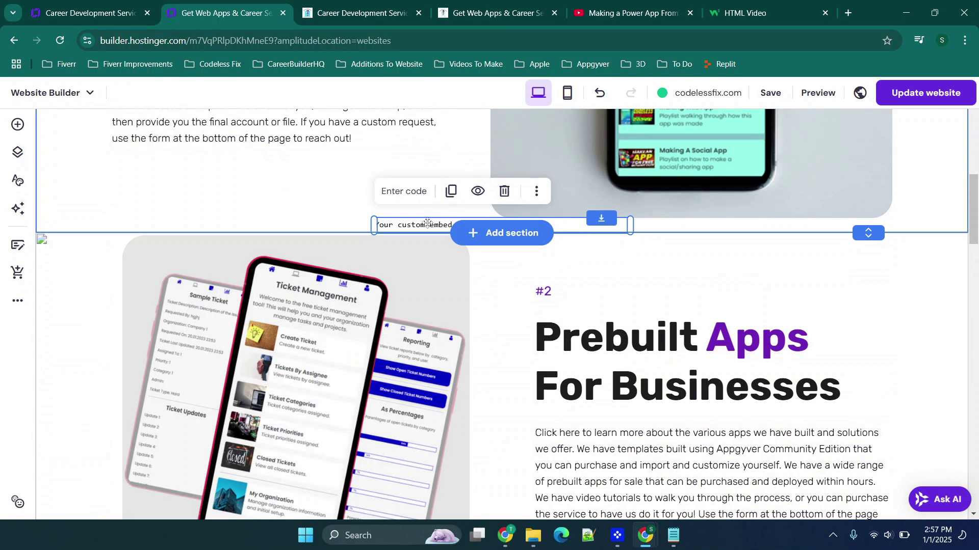
{"action": "left_click", "coordinate": [405, 200]}
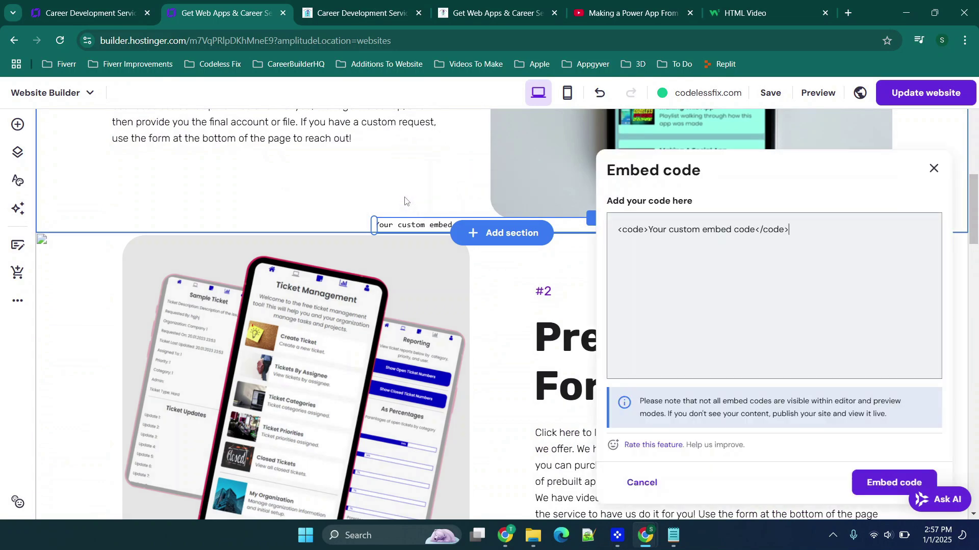
Copy the HTML video markup from Notepad and paste it over the embed box's placeholder code
{"action": "left_click", "coordinate": [682, 538]}
{"action": "left_click", "coordinate": [230, 224]}
{"action": "key", "text": "ctrl+a"}
{"action": "key", "text": "ctrl+c"}
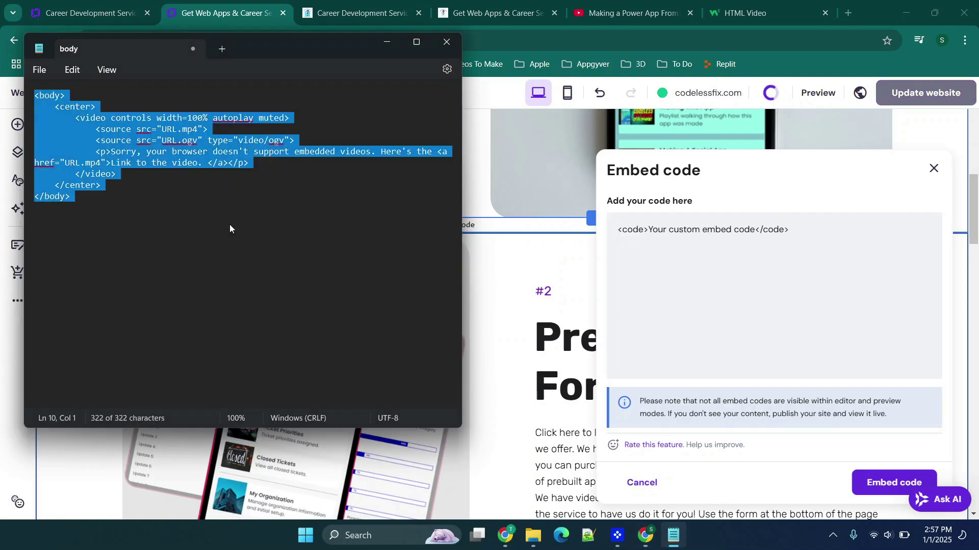
{"action": "left_click", "coordinate": [713, 250]}
{"action": "key", "text": "ctrl+a"}
{"action": "key", "text": "ctrl+v"}
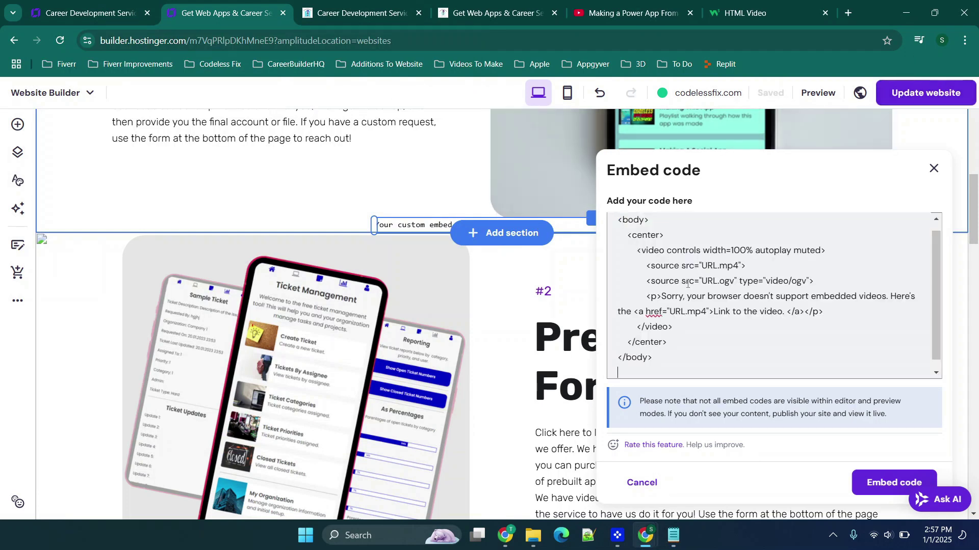
Reload the live codelessfix.com page and check its autoplaying hero video and playback menu
{"action": "left_click", "coordinate": [469, 5]}
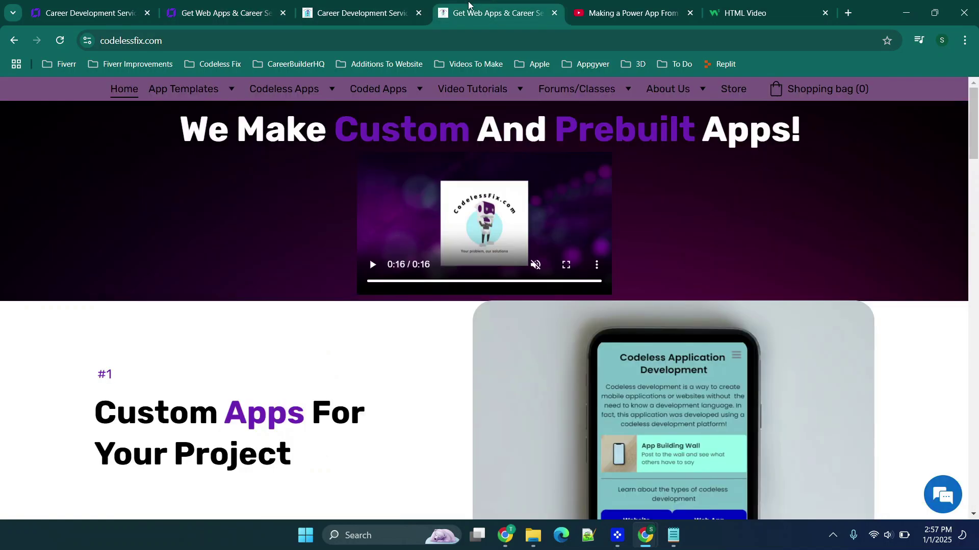
{"action": "left_click", "coordinate": [60, 40]}
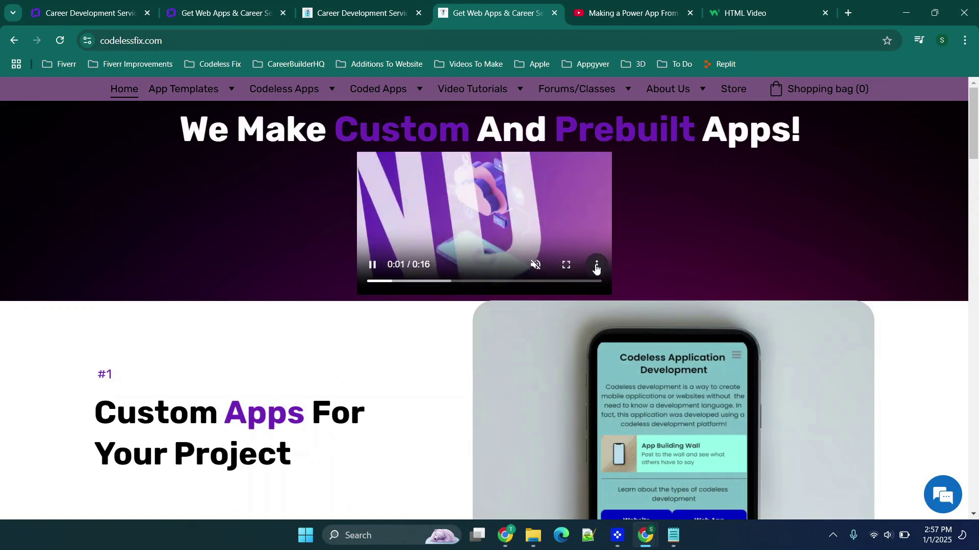
{"action": "left_click", "coordinate": [597, 264]}
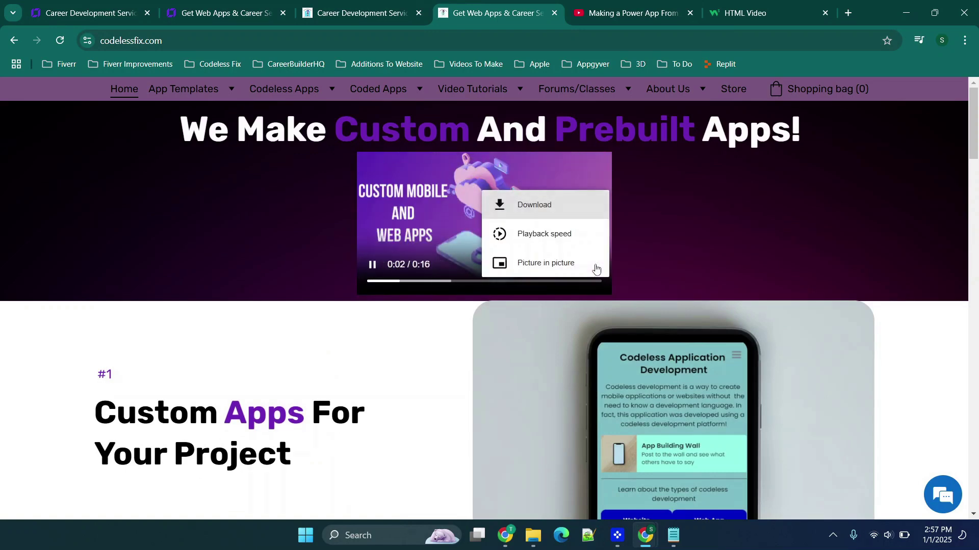
{"action": "left_click", "coordinate": [291, 211]}
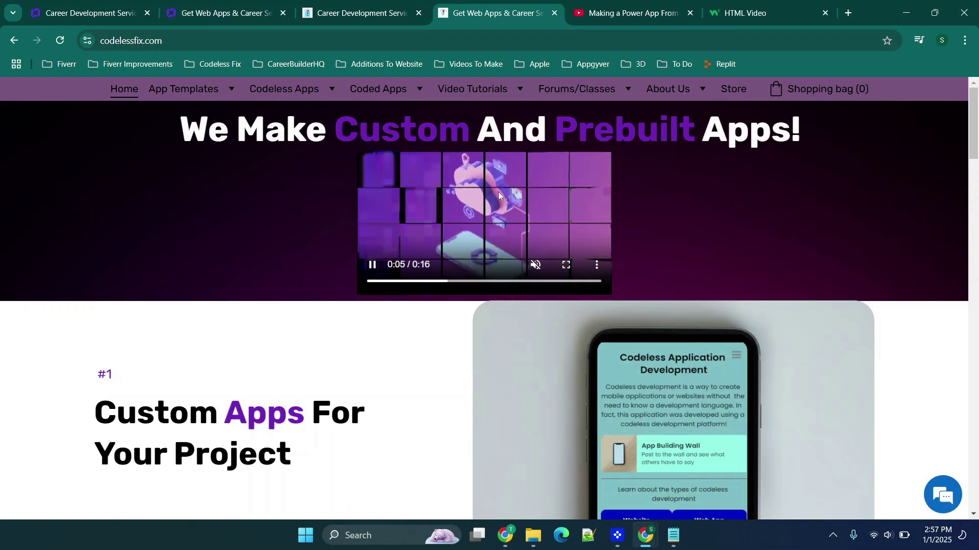
View the live CareerBuilderHQ site, then return to its editor showing the placeholder embed element
{"action": "left_click", "coordinate": [323, 4]}
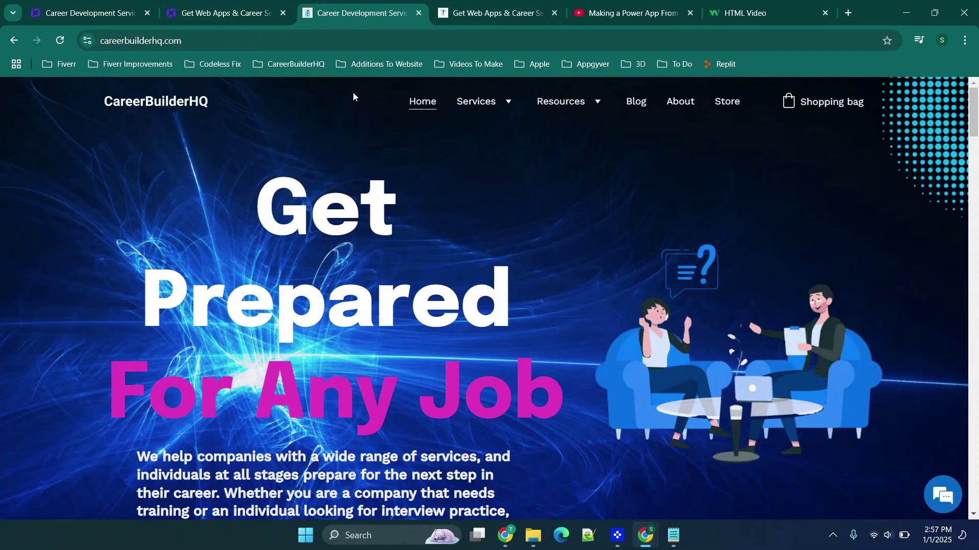
{"action": "scroll", "coordinate": [399, 159], "scroll_direction": "down", "scroll_amount": 4}
{"action": "scroll", "coordinate": [400, 159], "scroll_direction": "up", "scroll_amount": 4}
{"action": "left_click", "coordinate": [102, 4]}
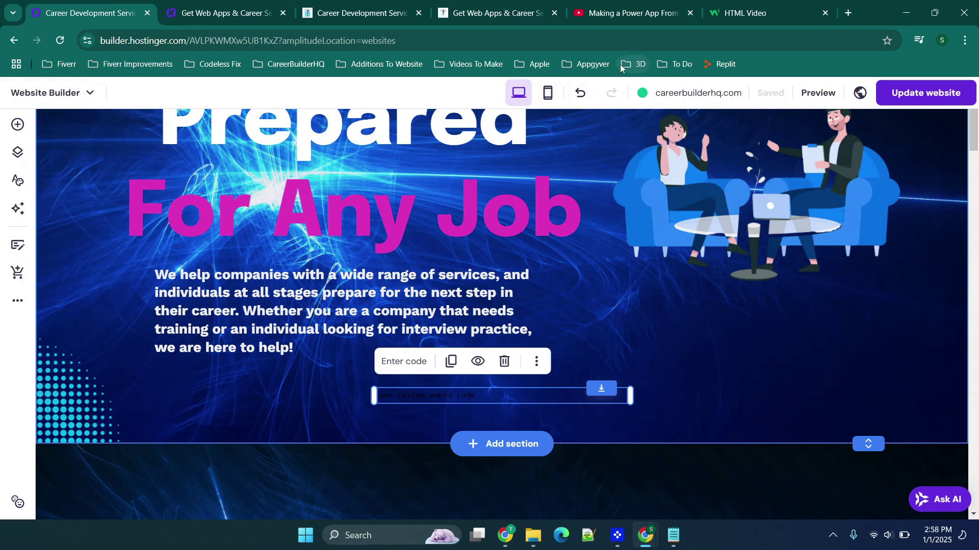
Open the Share dialog for the 'Making a Power App From An Excel File With Customizations' video
{"action": "left_click", "coordinate": [654, 4]}
{"action": "scroll", "coordinate": [150, 203], "scroll_direction": "down", "scroll_amount": 1}
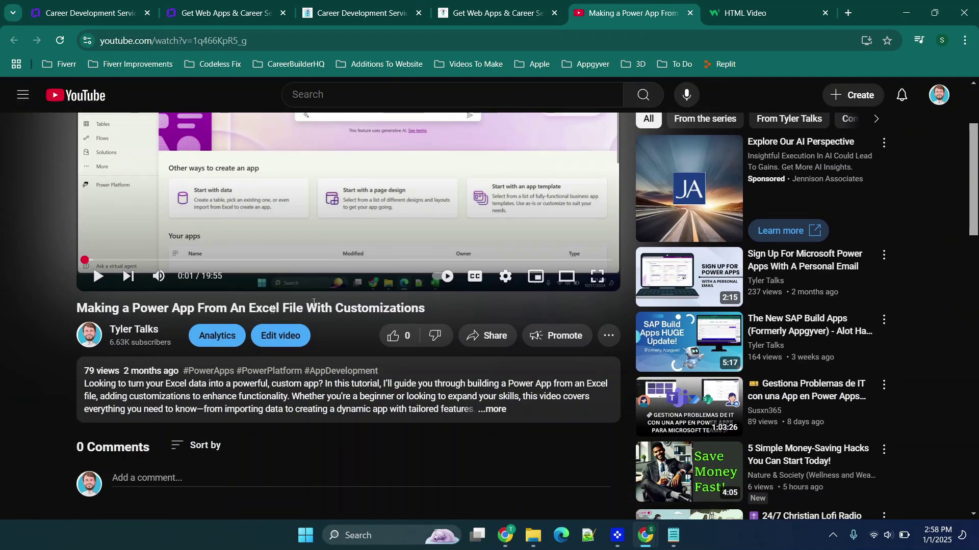
{"action": "left_click", "coordinate": [489, 336]}
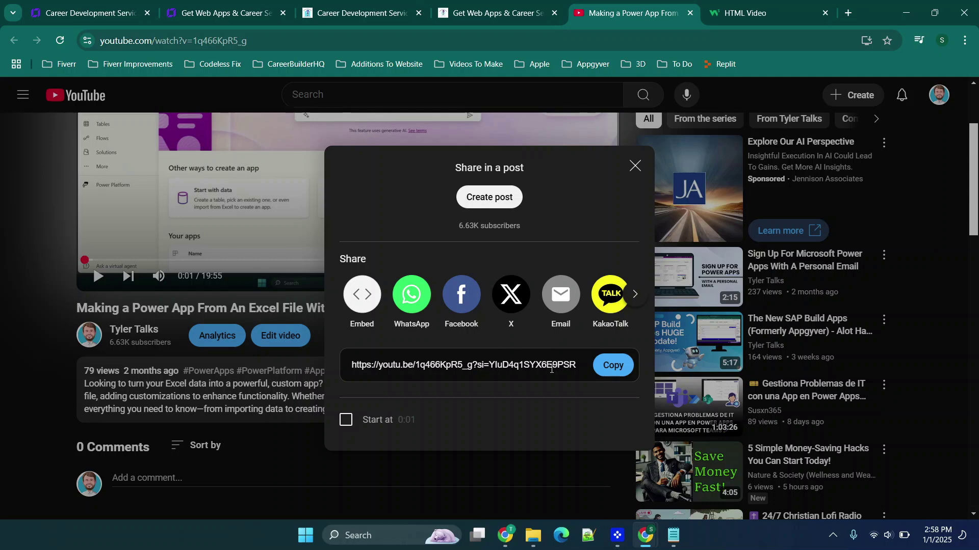
Add a video element below the CareerBuilderHQ hero text and open its settings
{"action": "left_click", "coordinate": [200, 10]}
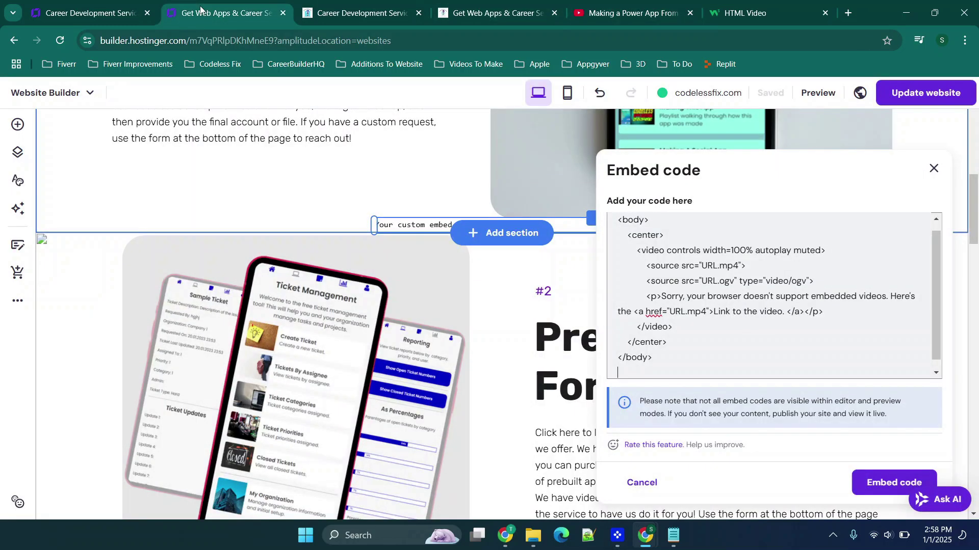
{"action": "left_click", "coordinate": [87, 12]}
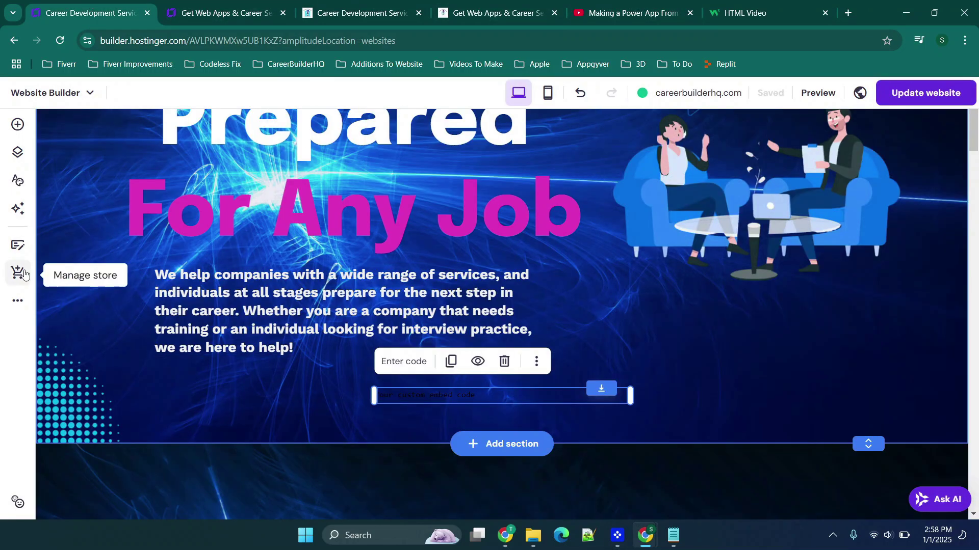
{"action": "left_click", "coordinate": [18, 126]}
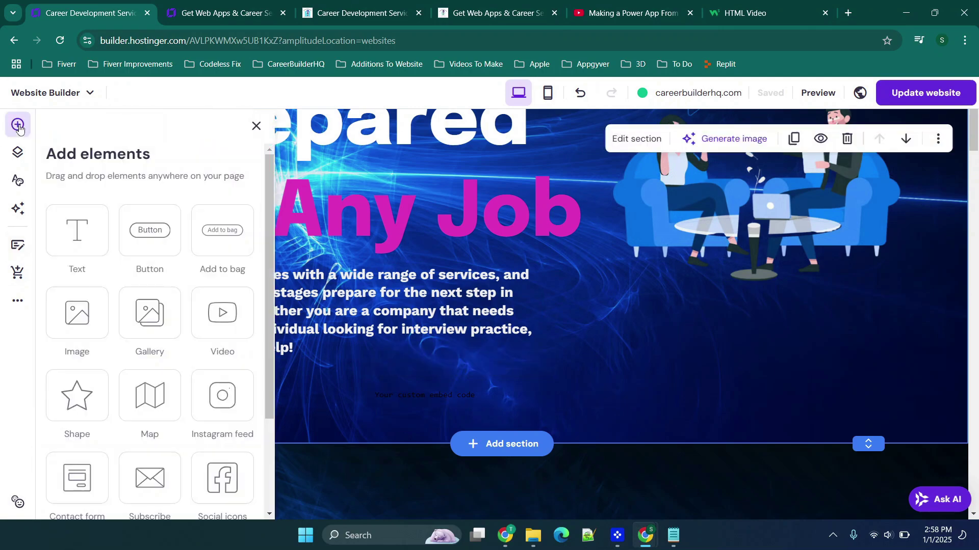
{"action": "left_click", "coordinate": [219, 323]}
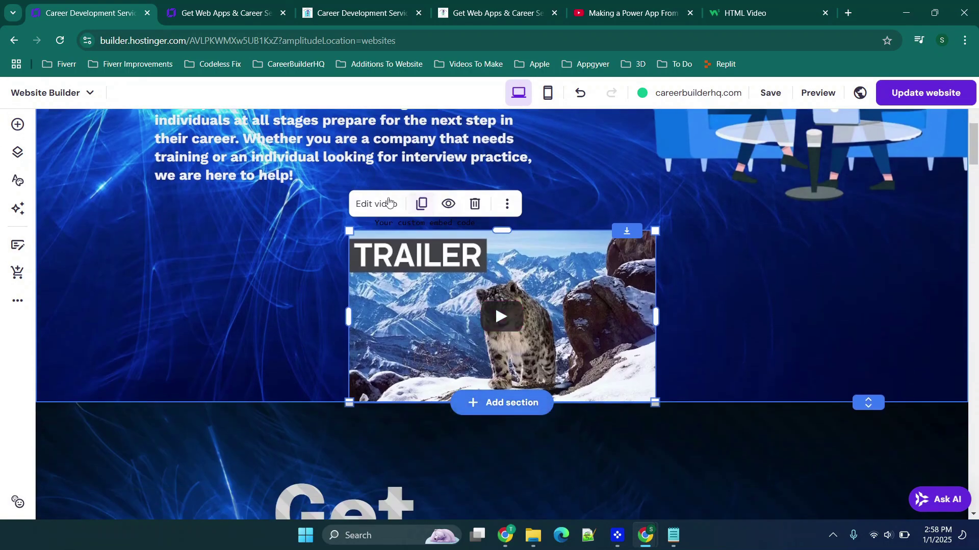
{"action": "left_click", "coordinate": [388, 204]}
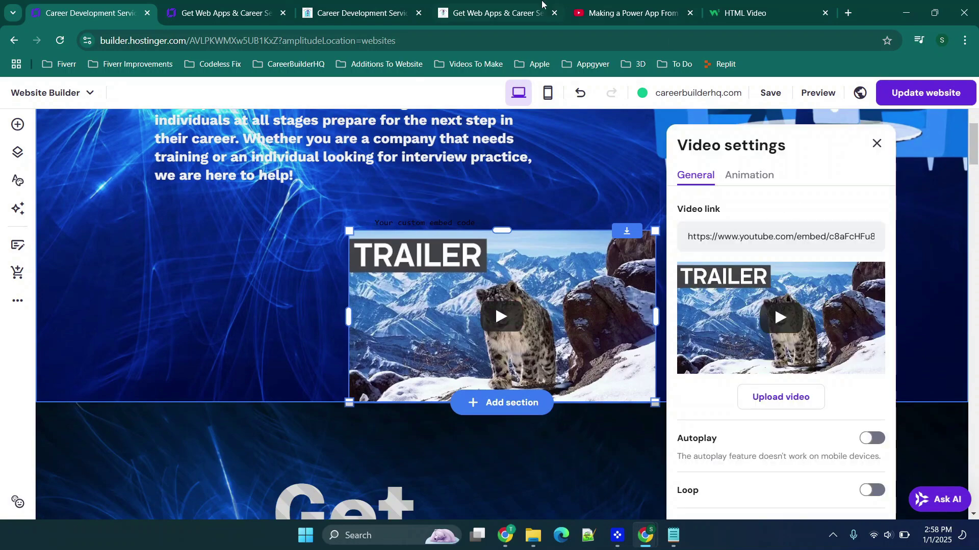
Copy the YouTube share link and paste it as the video element's link
{"action": "left_click", "coordinate": [627, 13]}
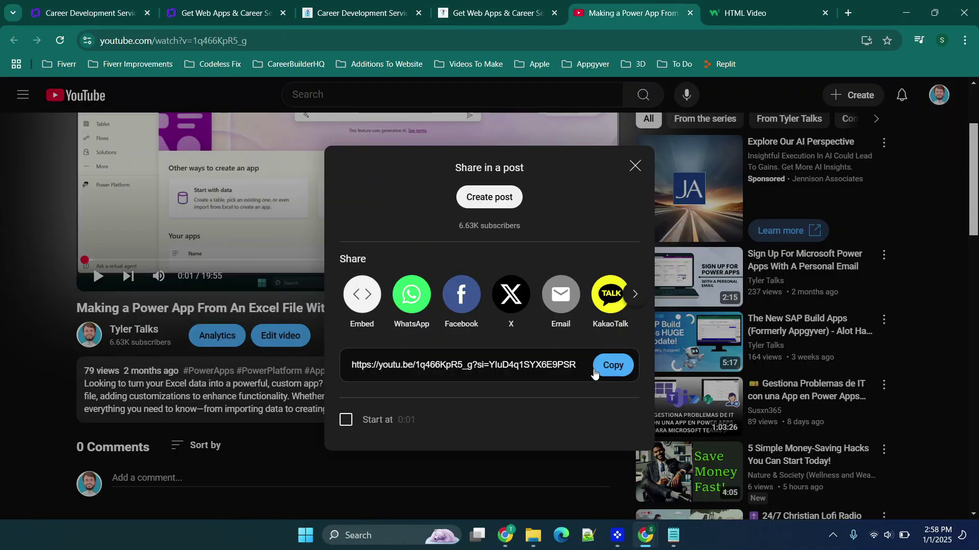
{"action": "left_click", "coordinate": [607, 367]}
{"action": "left_click", "coordinate": [145, 5]}
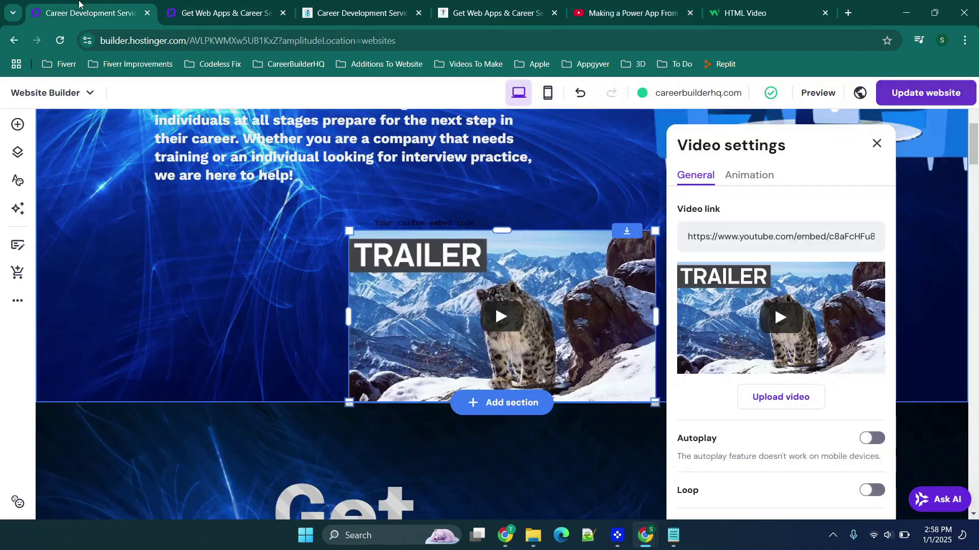
{"action": "left_click", "coordinate": [747, 231]}
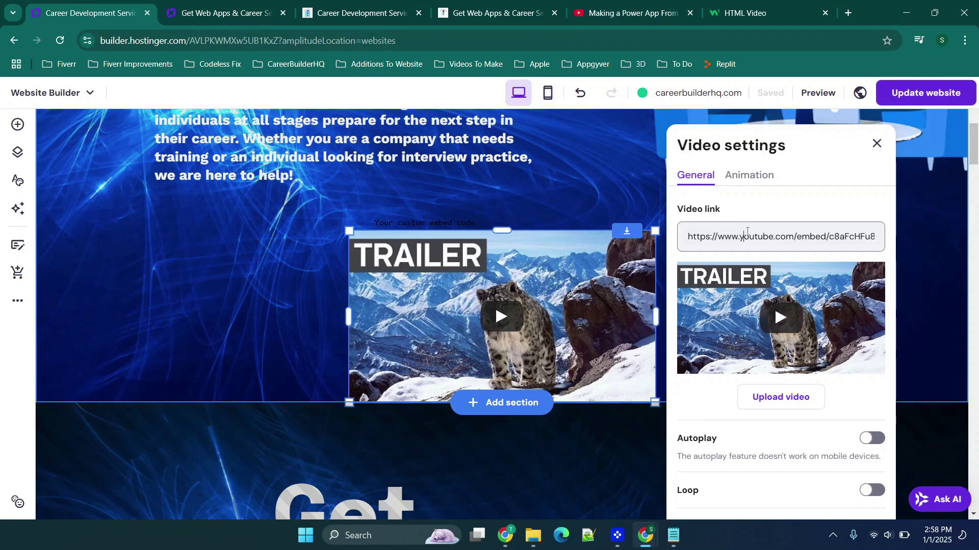
{"action": "key", "text": "ctrl+a"}
{"action": "key", "text": "ctrl+v"}
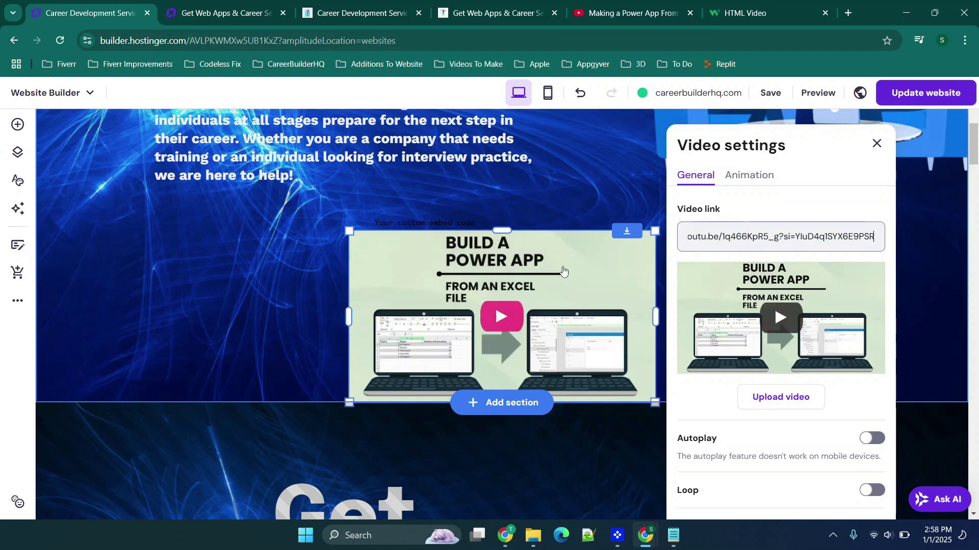
{"action": "scroll", "coordinate": [846, 353], "scroll_direction": "down", "scroll_amount": 4}
{"action": "scroll", "coordinate": [846, 353], "scroll_direction": "up", "scroll_amount": 5}
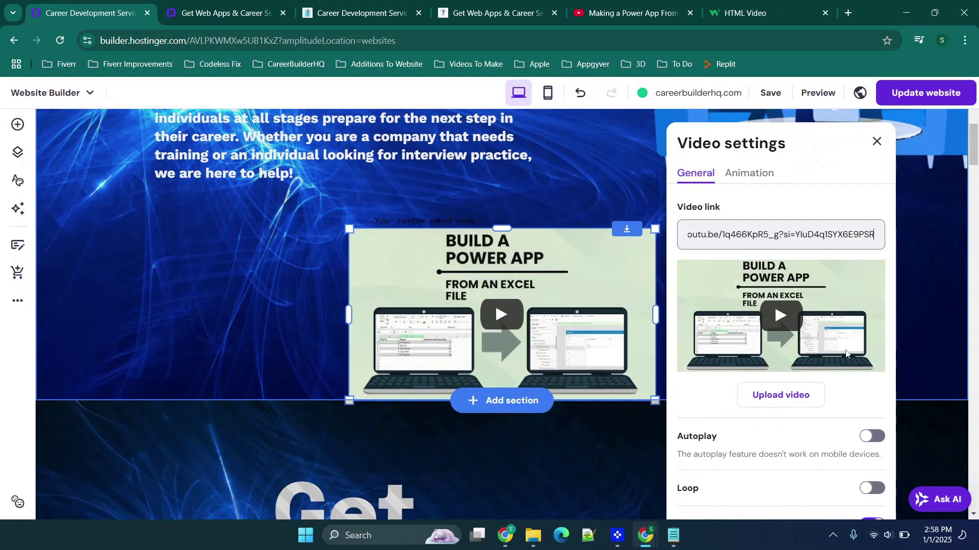
Delete the video element, clear all code from the embed element, and return to YouTube's Share dialog
{"action": "left_click", "coordinate": [876, 178]}
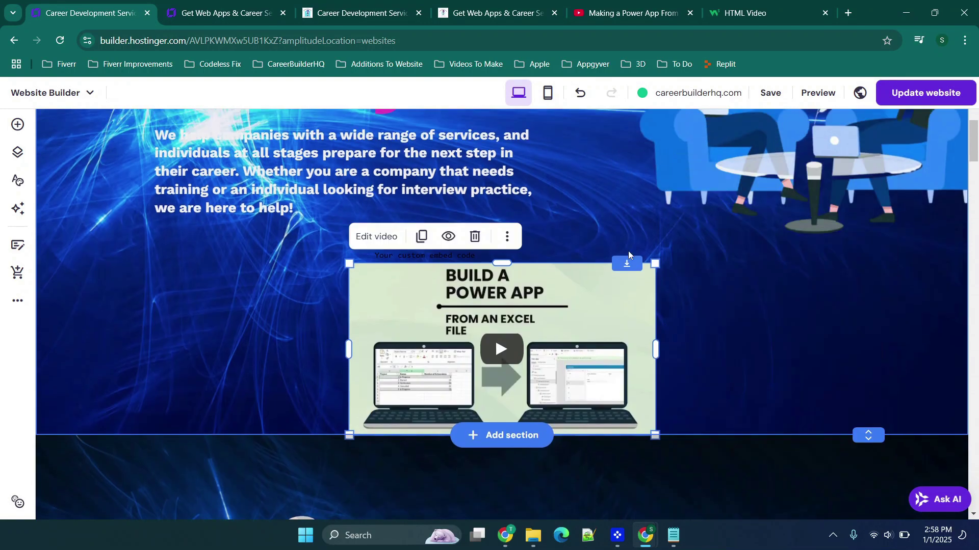
{"action": "left_click", "coordinate": [473, 239]}
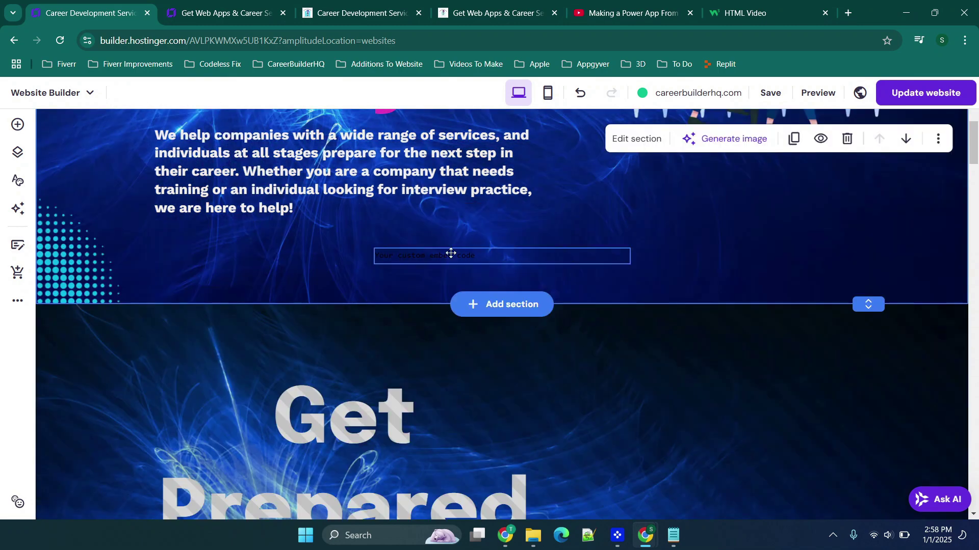
{"action": "left_click", "coordinate": [16, 128]}
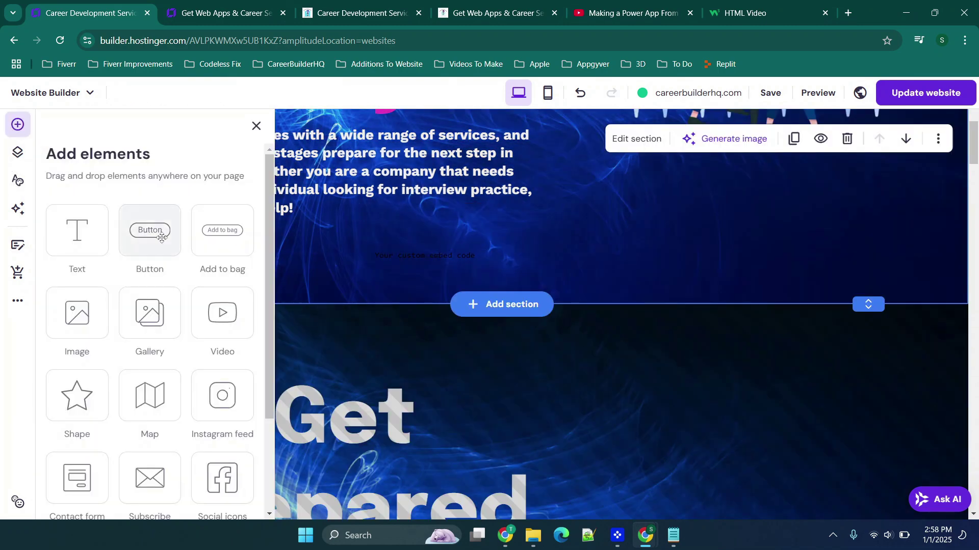
{"action": "scroll", "coordinate": [209, 391], "scroll_direction": "down", "scroll_amount": 3}
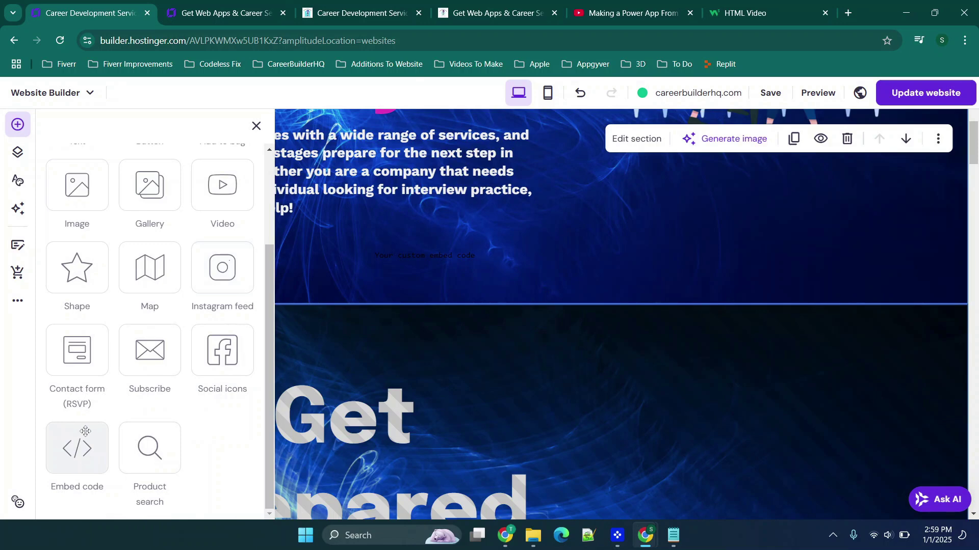
{"action": "left_click", "coordinate": [420, 258]}
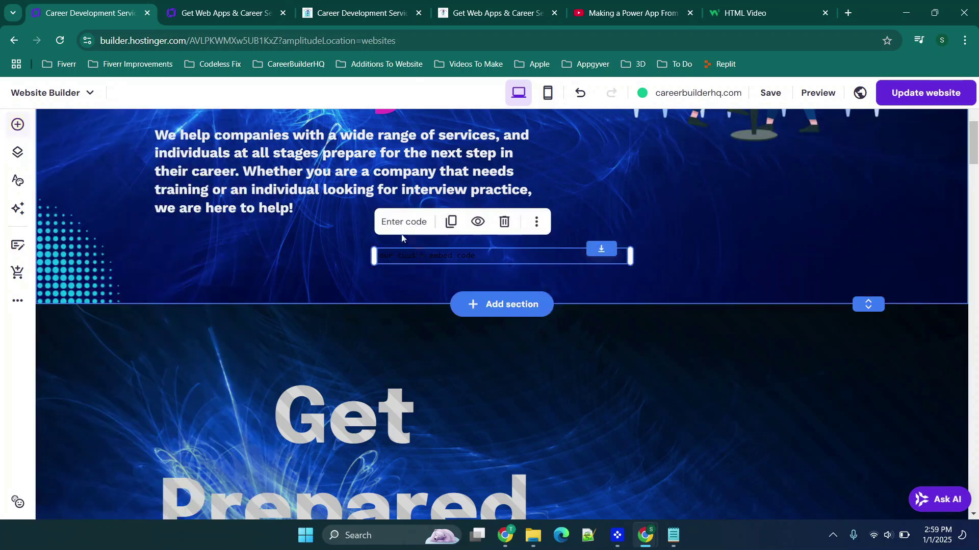
{"action": "left_click", "coordinate": [398, 223]}
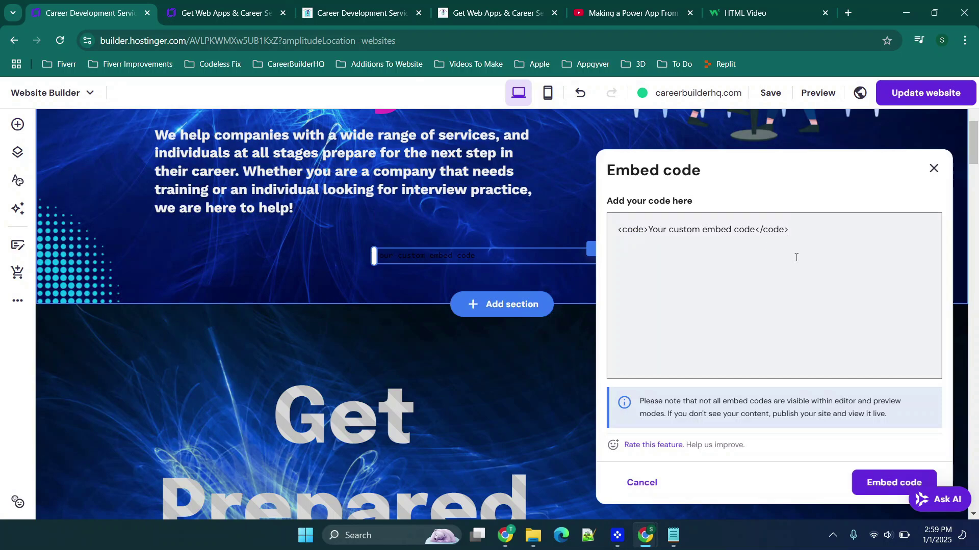
{"action": "key", "text": "ctrl+a"}
{"action": "key", "text": "BackSpace"}
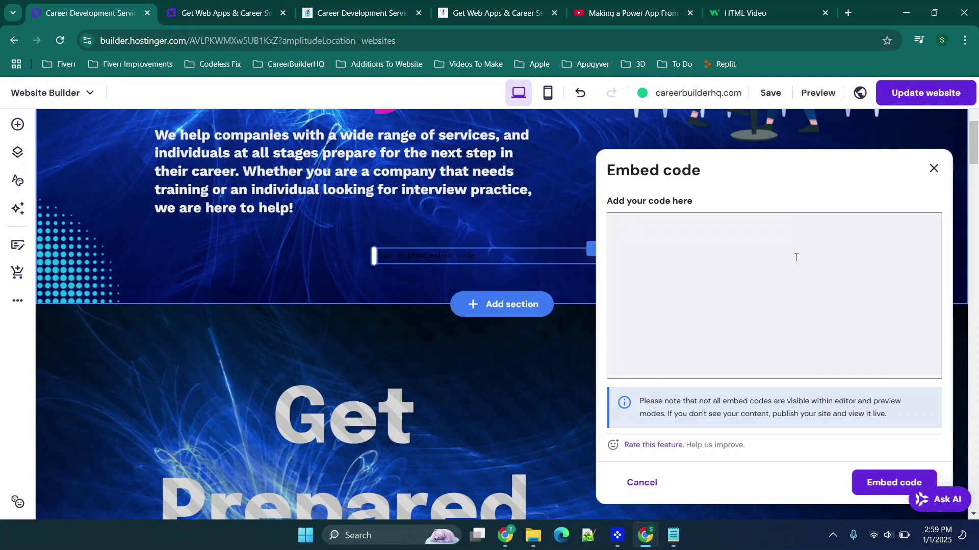
{"action": "left_click", "coordinate": [632, 13]}
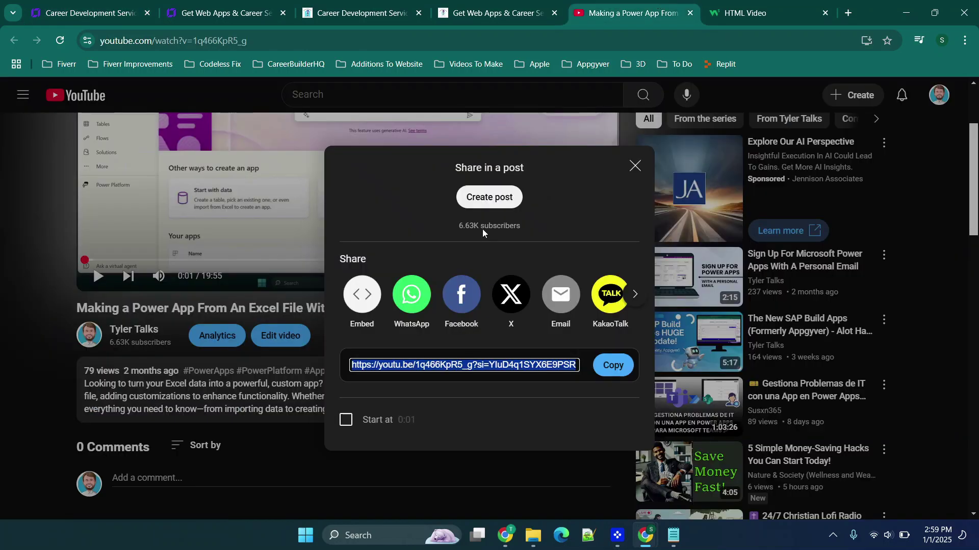
Show the YouTube video's iframe embed code, set to start at 0:01
{"action": "left_click", "coordinate": [361, 312]}
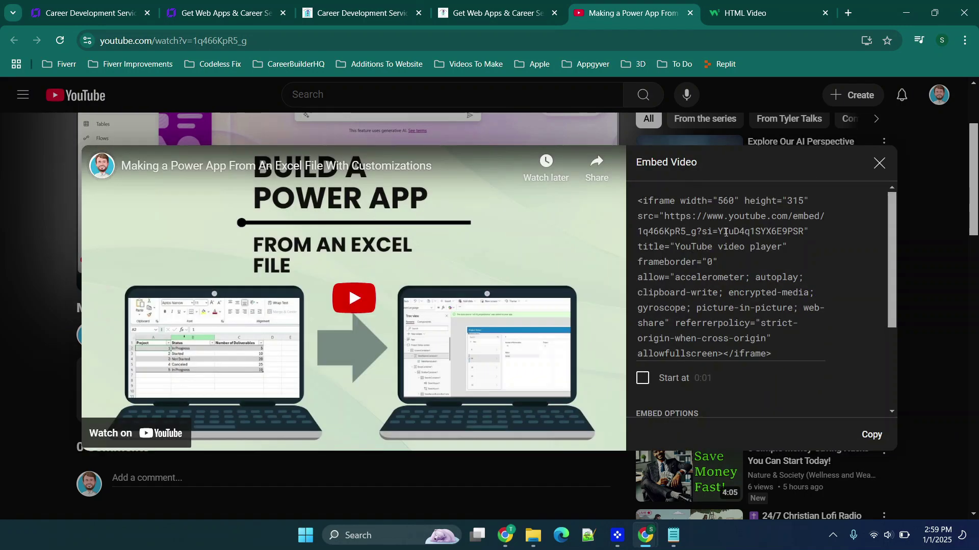
{"action": "scroll", "coordinate": [725, 232], "scroll_direction": "down", "scroll_amount": 3}
{"action": "scroll", "coordinate": [726, 233], "scroll_direction": "up", "scroll_amount": 3}
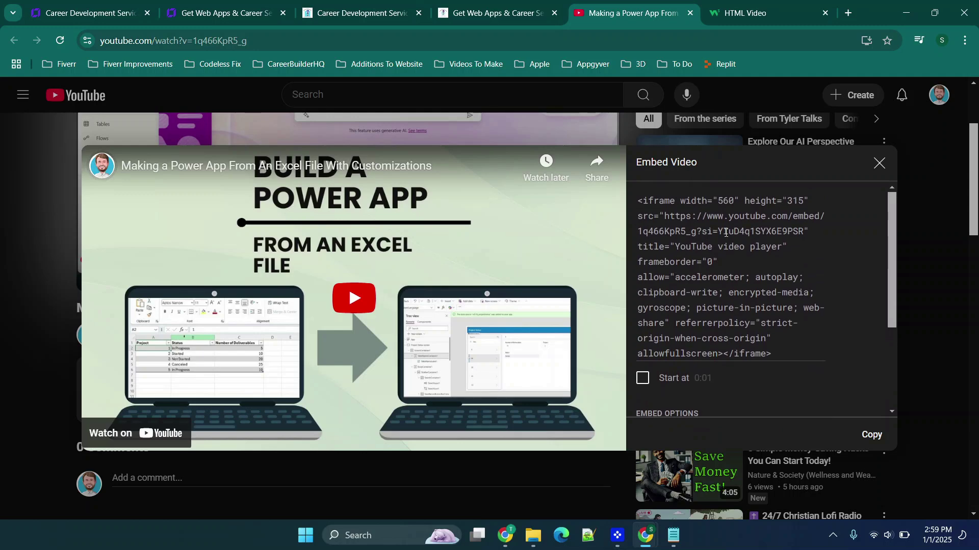
{"action": "left_click", "coordinate": [697, 276]}
{"action": "left_click", "coordinate": [641, 378]}
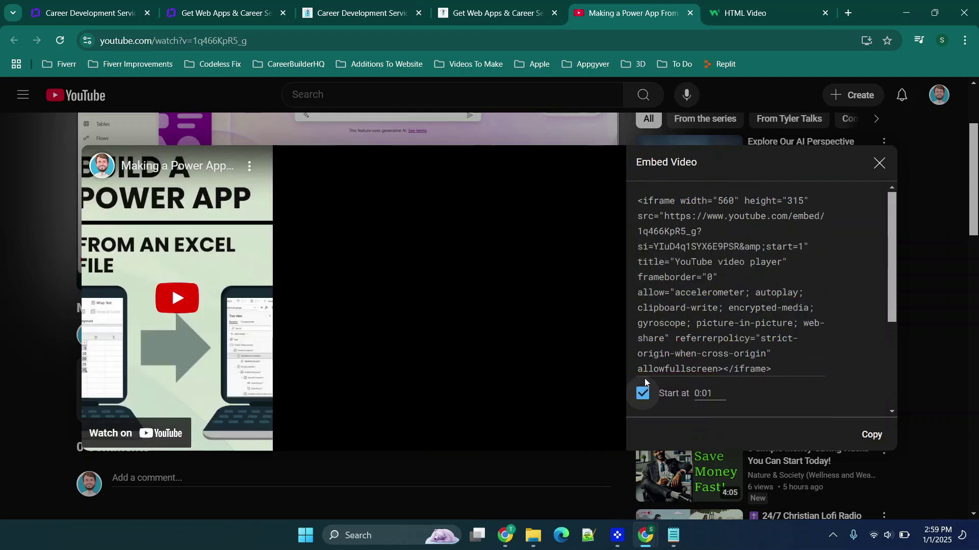
Copy the iframe embed code and return to the Hostinger builder's empty embed code box
{"action": "scroll", "coordinate": [699, 324], "scroll_direction": "down", "scroll_amount": 3}
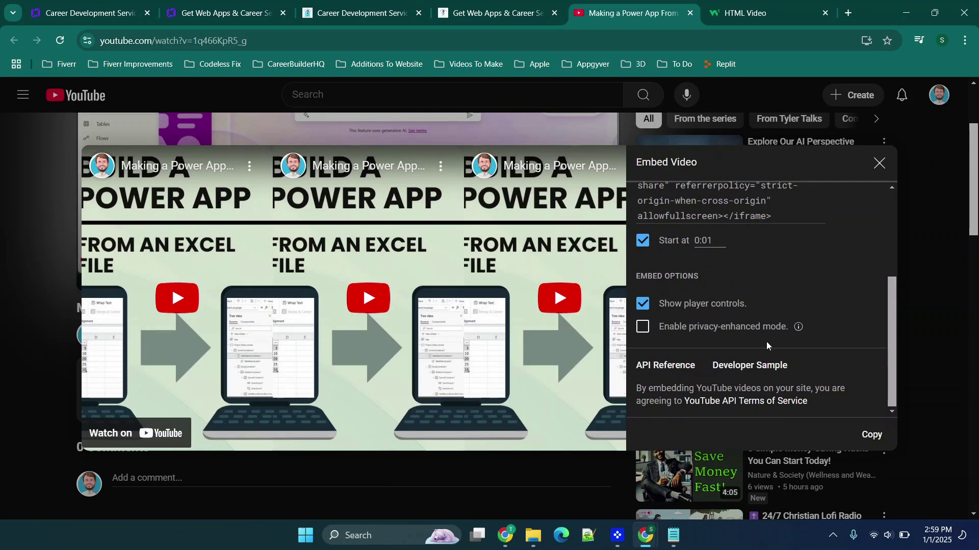
{"action": "scroll", "coordinate": [766, 342], "scroll_direction": "up", "scroll_amount": 3}
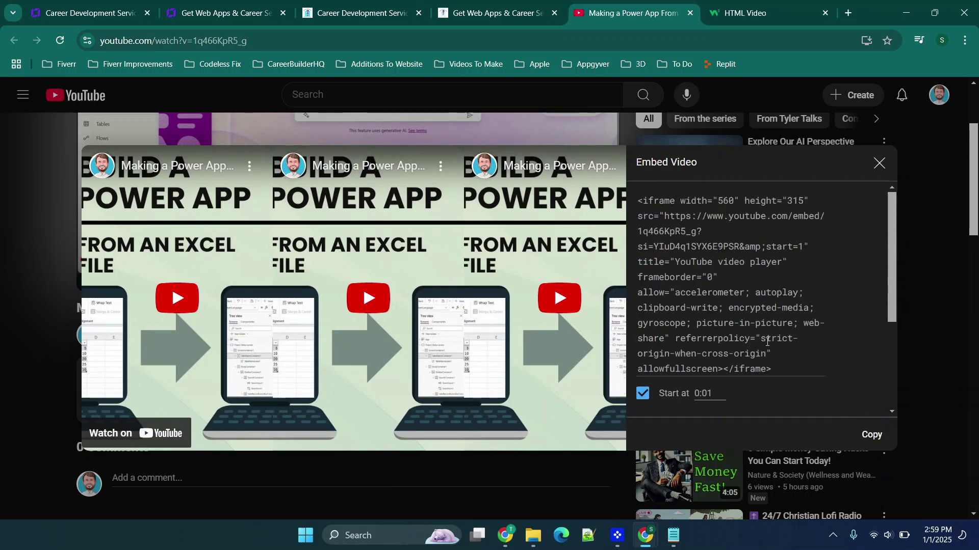
{"action": "left_click", "coordinate": [872, 435]}
{"action": "left_click", "coordinate": [87, 13]}
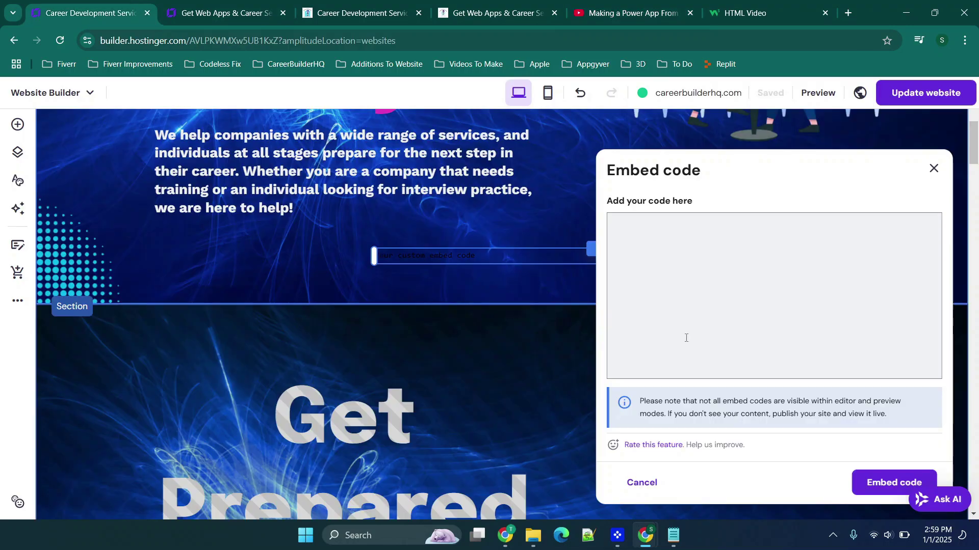
Paste the YouTube iframe into the Embed code element and publish the website update
{"action": "key", "text": "ctrl+v"}
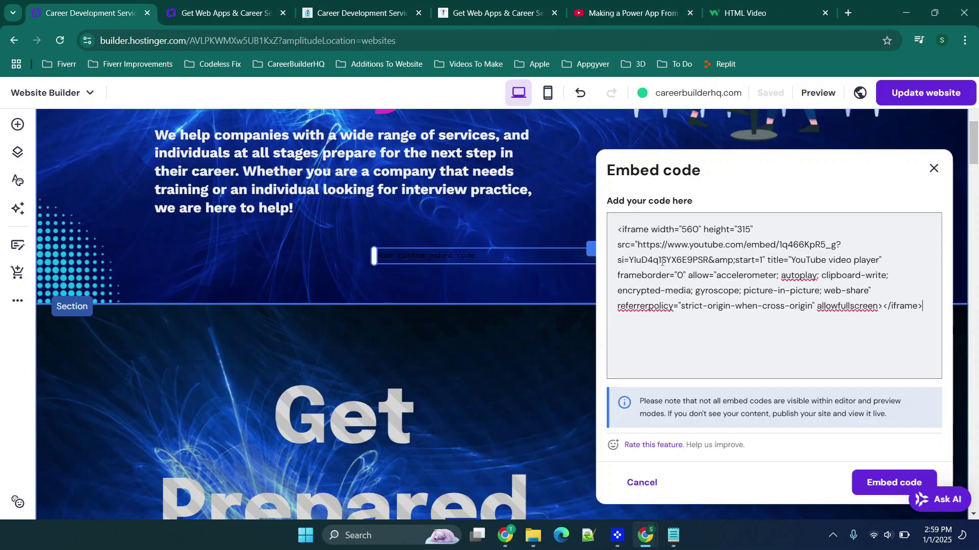
{"action": "left_click", "coordinate": [888, 481]}
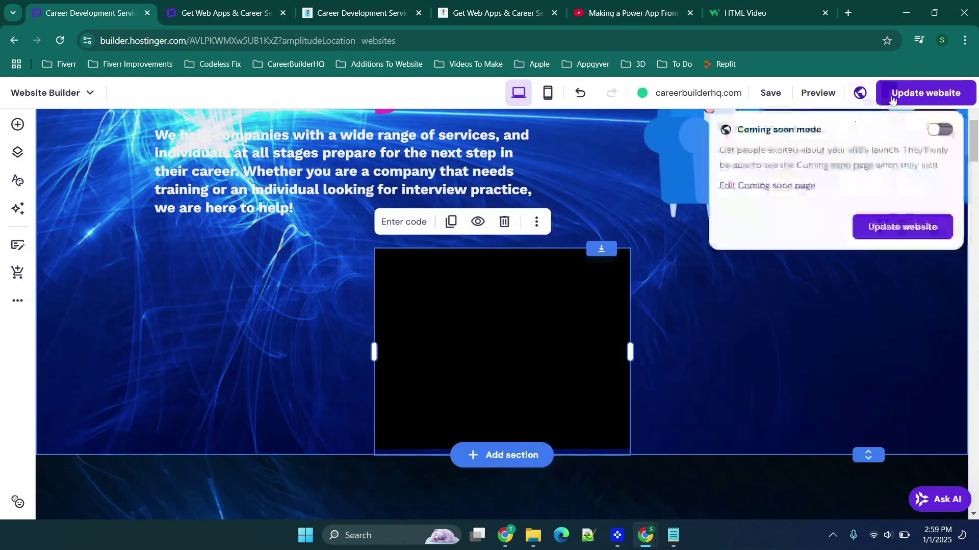
{"action": "left_click", "coordinate": [905, 98]}
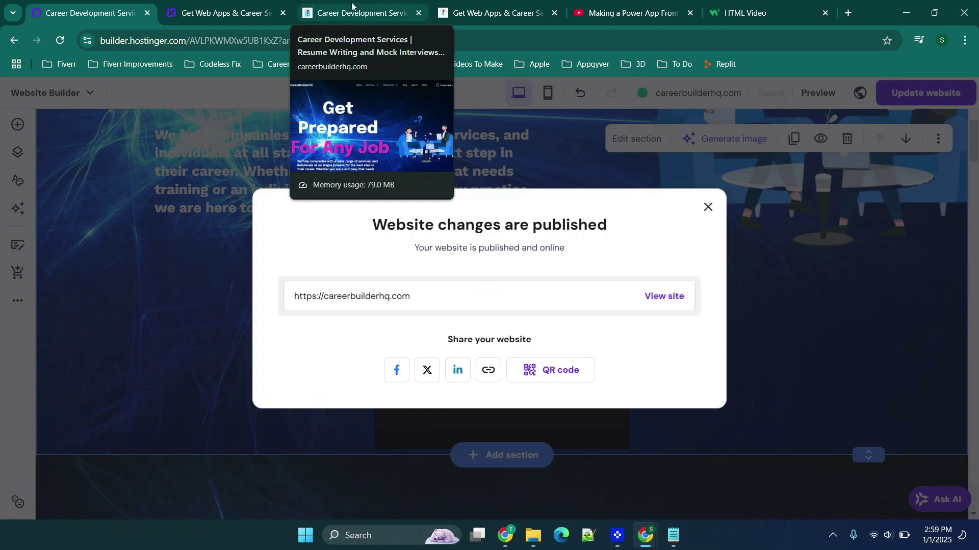
Reload the live careerbuilderhq.com homepage and check the Power App video below the hero text
{"action": "left_click", "coordinate": [376, 4]}
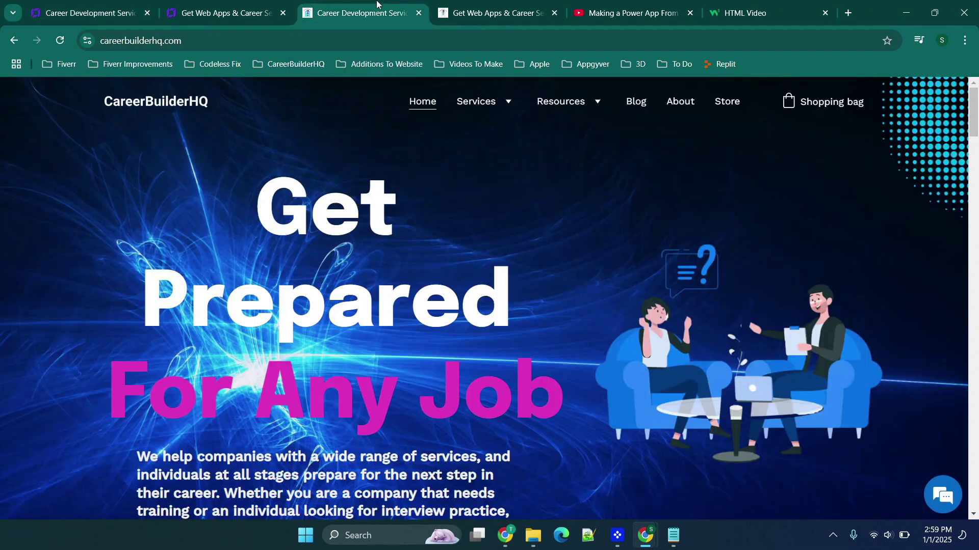
{"action": "left_click", "coordinate": [60, 40]}
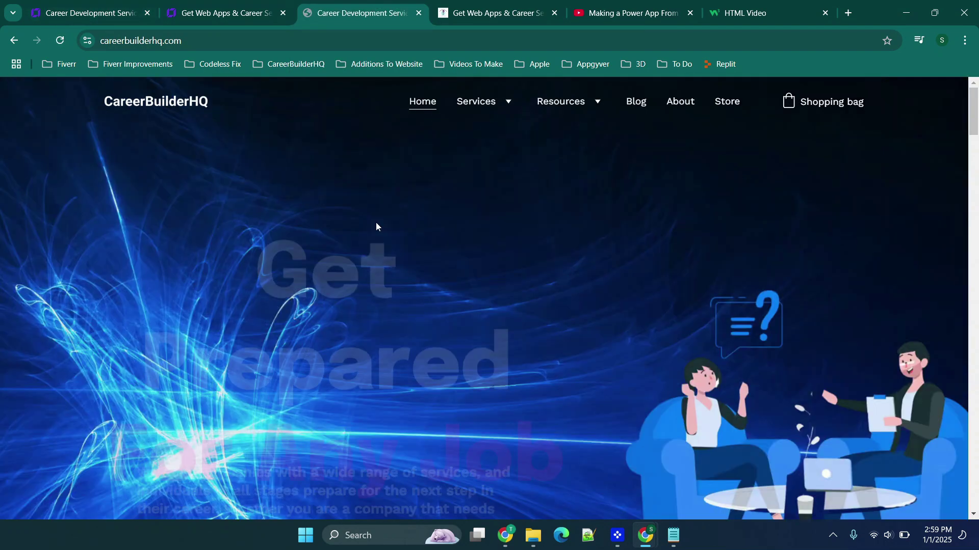
{"action": "scroll", "coordinate": [375, 225], "scroll_direction": "down", "scroll_amount": 6}
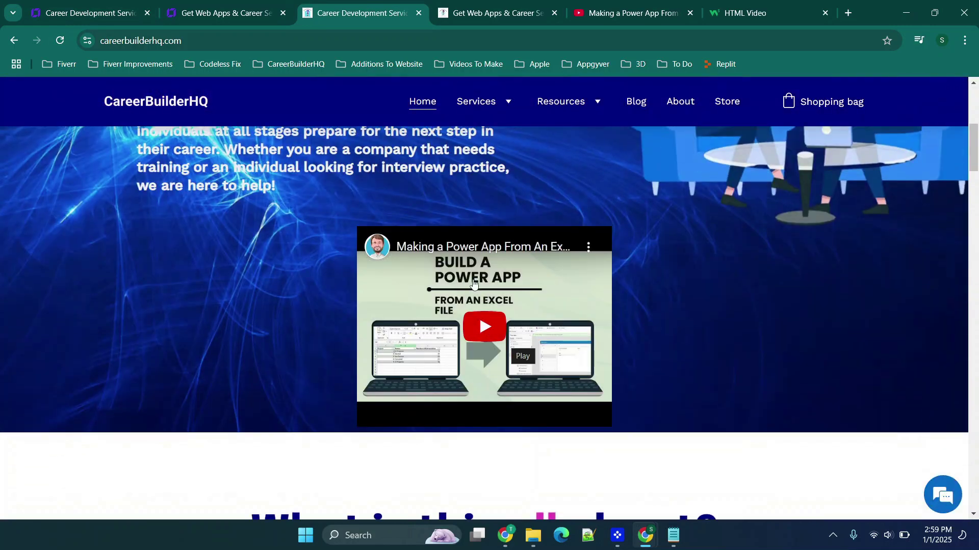
{"action": "scroll", "coordinate": [317, 217], "scroll_direction": "up", "scroll_amount": 6}
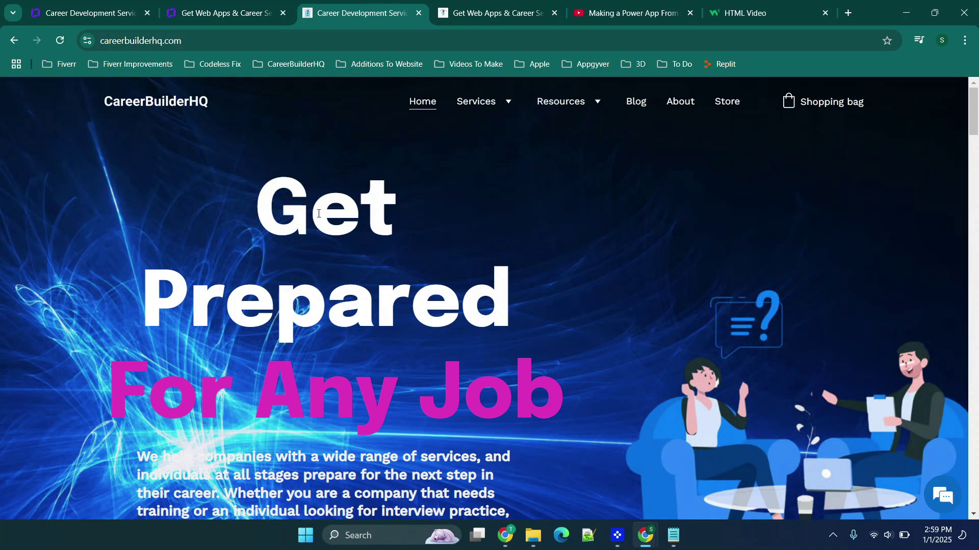